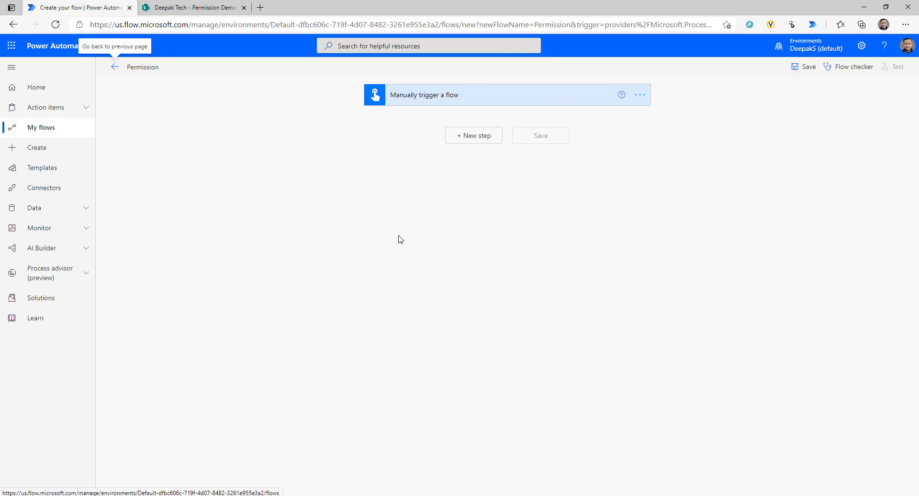
- Add a new step after the trigger and open the SharePoint connector by searching 'sha'
{"action": "left_click", "coordinate": [469, 139]}
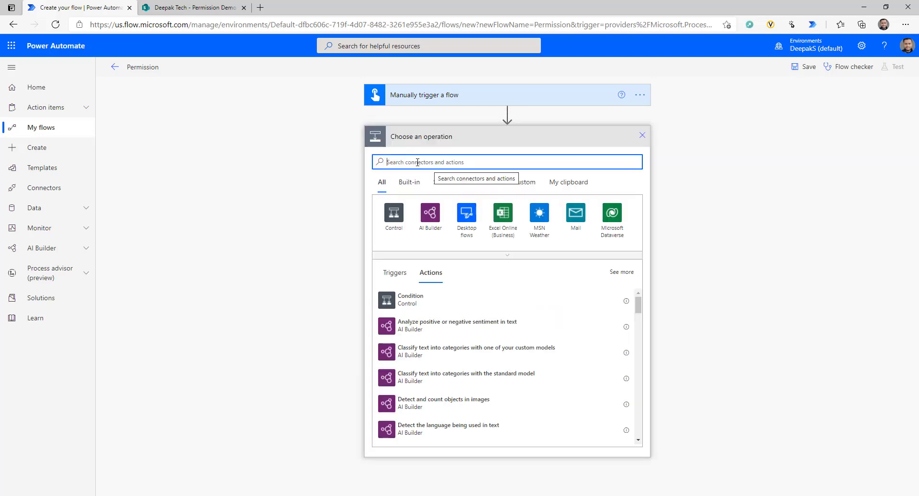
{"action": "type", "text": "sha"}
{"action": "left_click", "coordinate": [399, 217]}
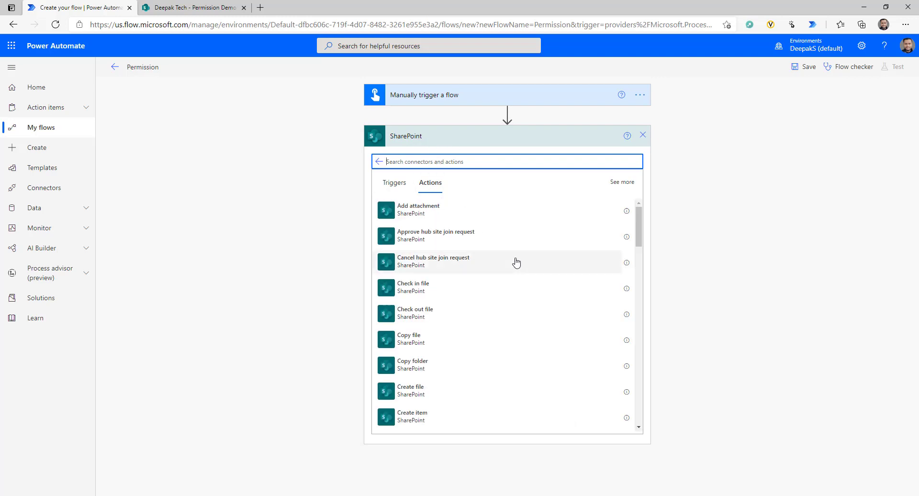
- Choose 'Send an HTTP request to SharePoint' from the SharePoint actions list
{"action": "scroll", "coordinate": [515, 261], "scroll_direction": "down", "scroll_amount": 6}
{"action": "scroll", "coordinate": [516, 261], "scroll_direction": "down", "scroll_amount": 3}
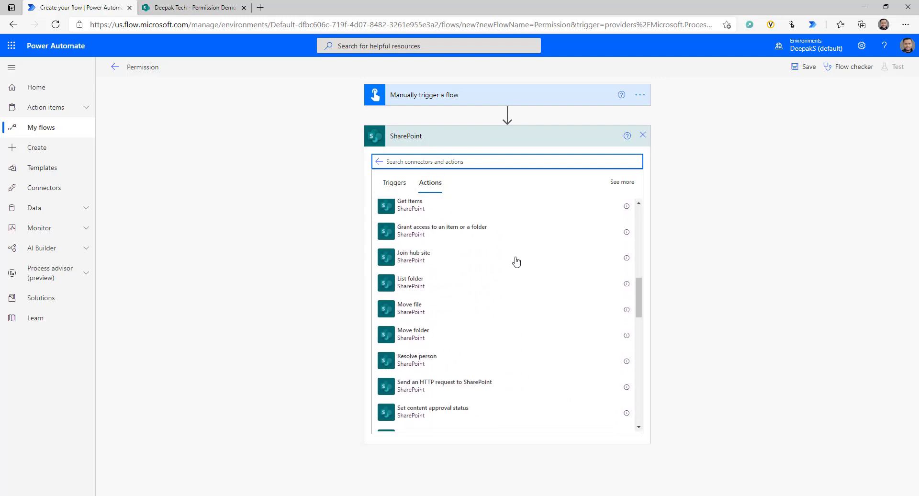
{"action": "scroll", "coordinate": [517, 261], "scroll_direction": "down", "scroll_amount": 2}
{"action": "scroll", "coordinate": [516, 261], "scroll_direction": "up", "scroll_amount": 10}
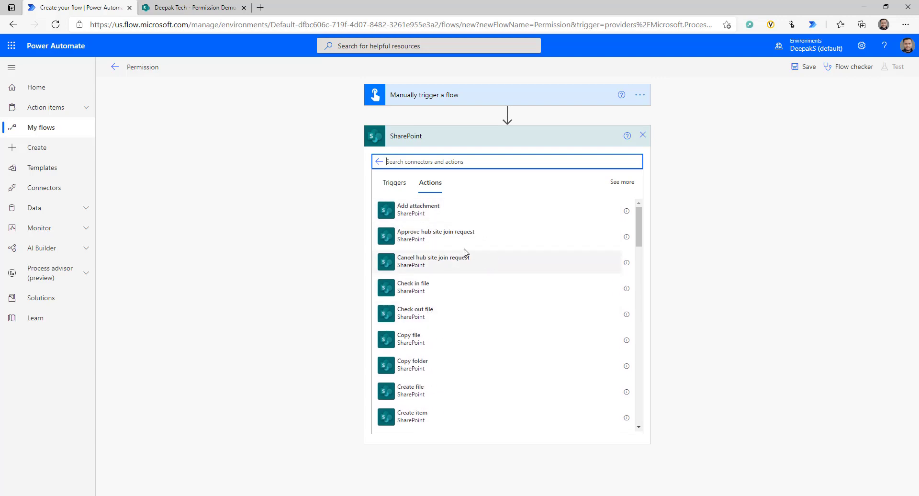
{"action": "scroll", "coordinate": [467, 307], "scroll_direction": "down", "scroll_amount": 3}
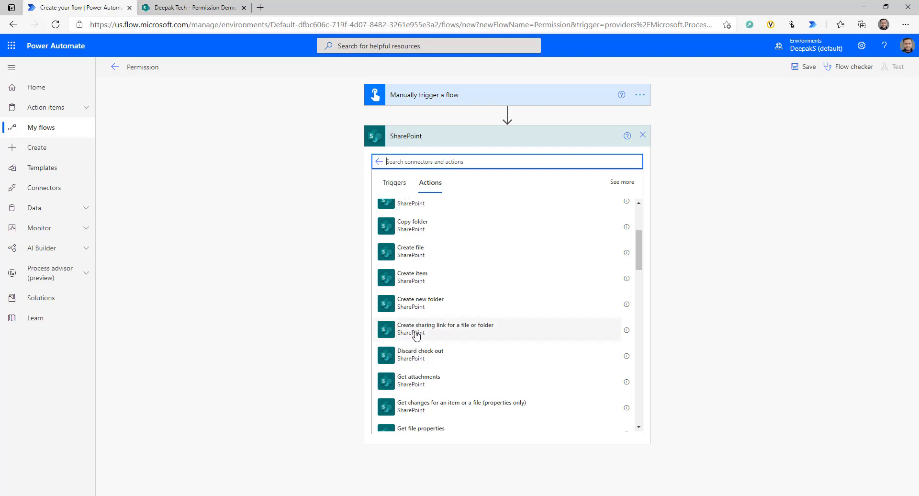
{"action": "scroll", "coordinate": [486, 335], "scroll_direction": "down", "scroll_amount": 3}
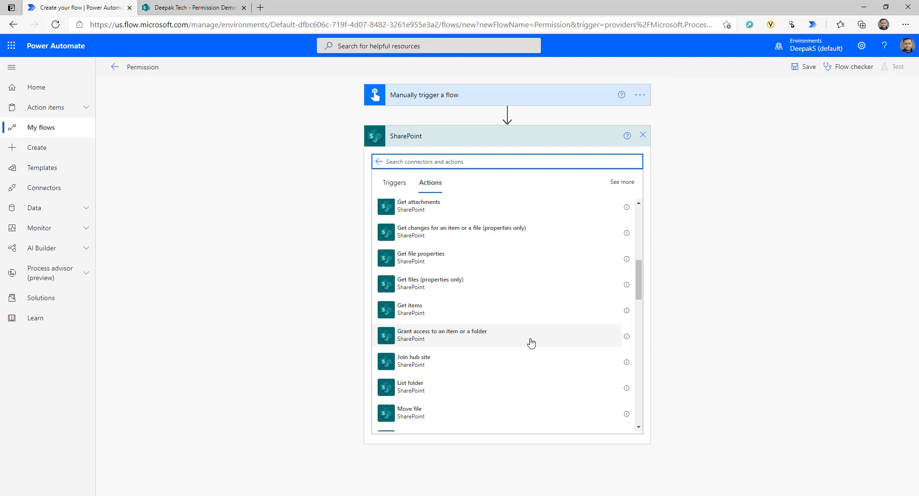
{"action": "scroll", "coordinate": [476, 349], "scroll_direction": "down", "scroll_amount": 1}
{"action": "scroll", "coordinate": [476, 350], "scroll_direction": "down", "scroll_amount": 4}
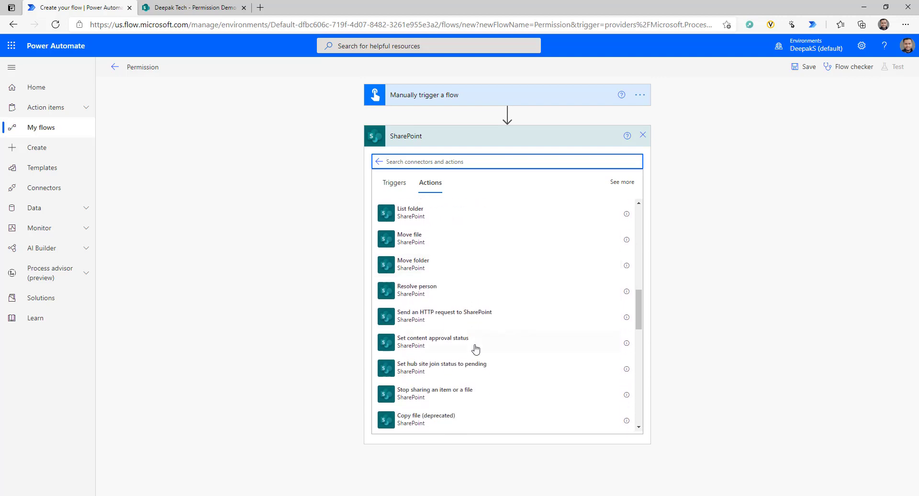
{"action": "scroll", "coordinate": [476, 350], "scroll_direction": "down", "scroll_amount": 3}
{"action": "scroll", "coordinate": [475, 349], "scroll_direction": "down", "scroll_amount": 2}
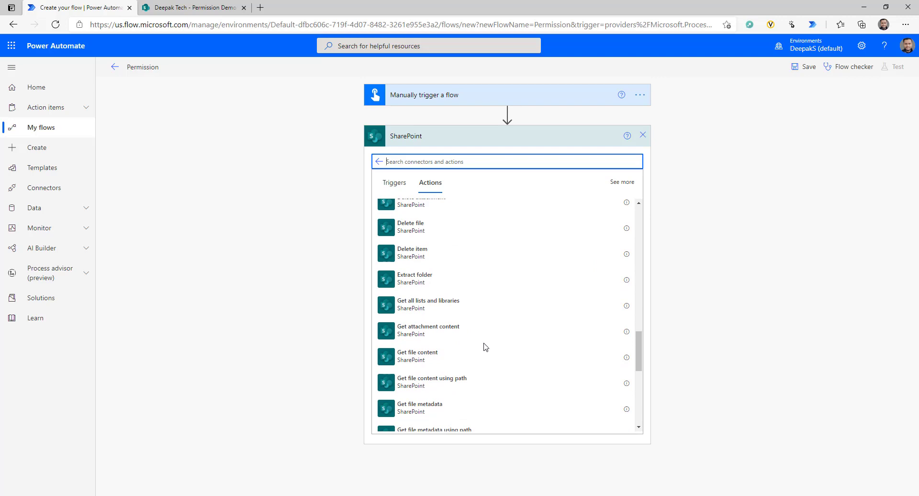
{"action": "scroll", "coordinate": [484, 345], "scroll_direction": "up", "scroll_amount": 5}
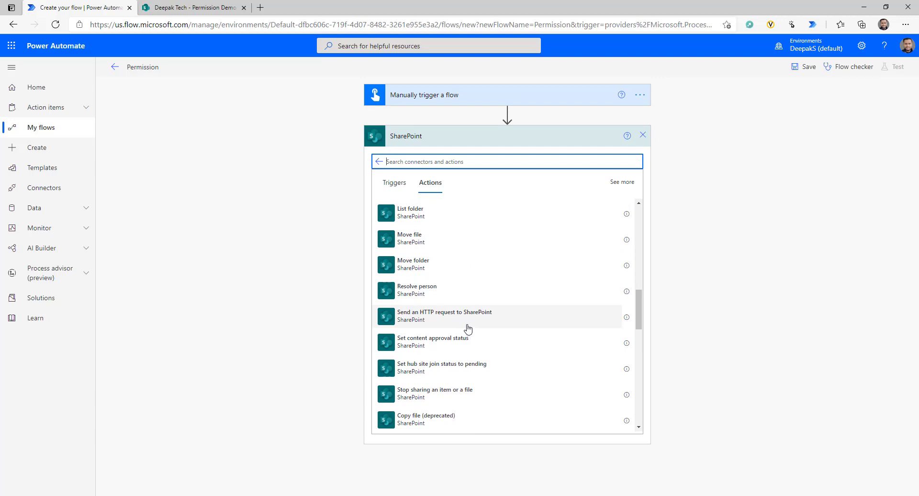
{"action": "left_click", "coordinate": [482, 320]}
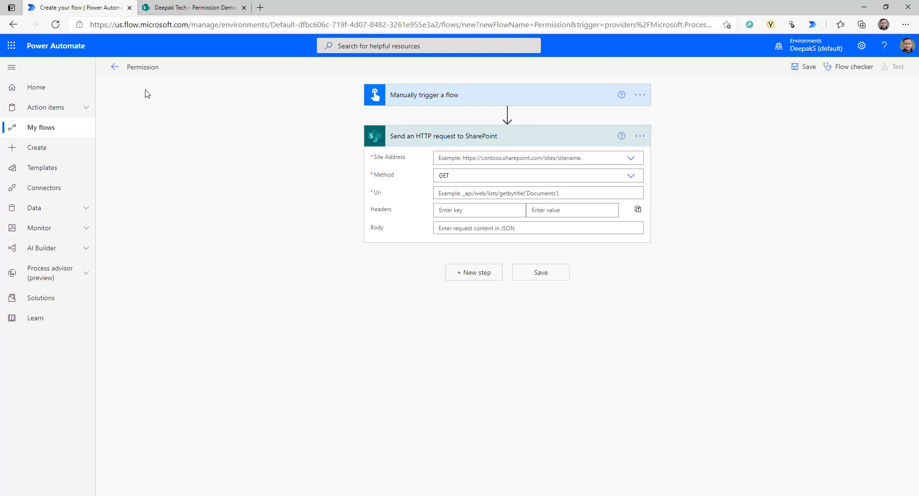
{"action": "left_click", "coordinate": [208, 6]}
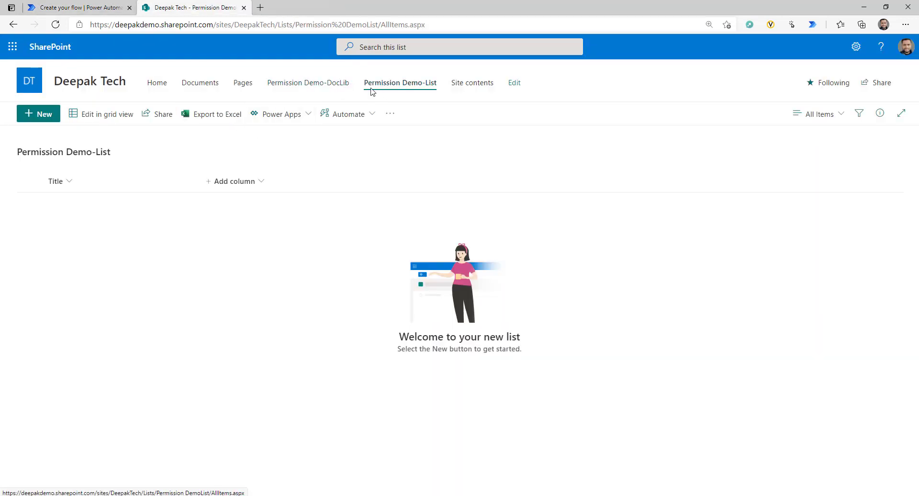
{"action": "left_click", "coordinate": [304, 85]}
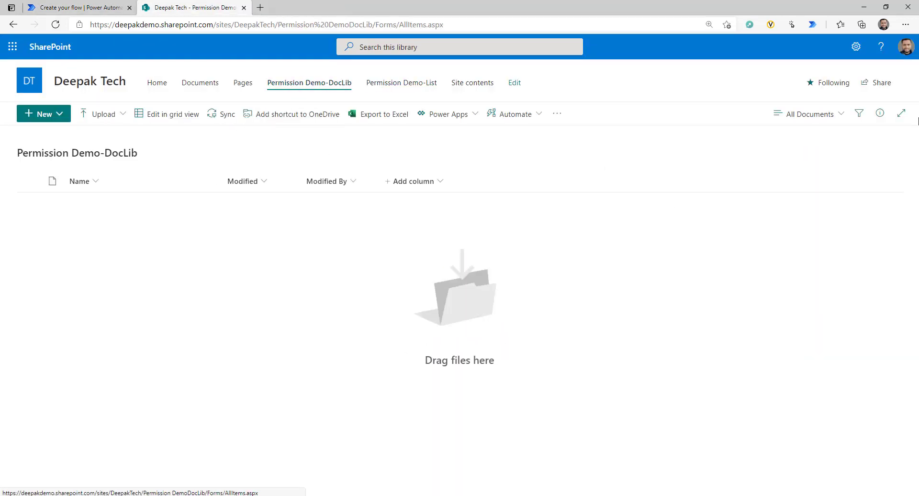
{"action": "left_click", "coordinate": [856, 47]}
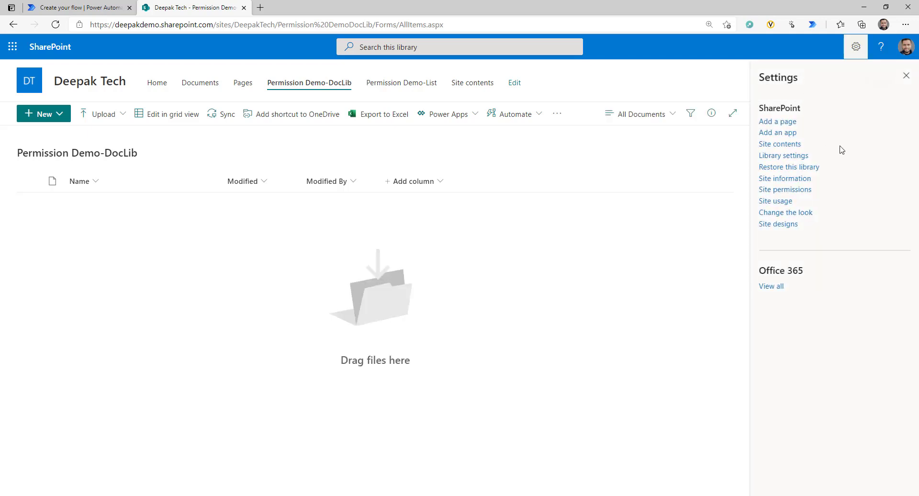
{"action": "left_click", "coordinate": [766, 156]}
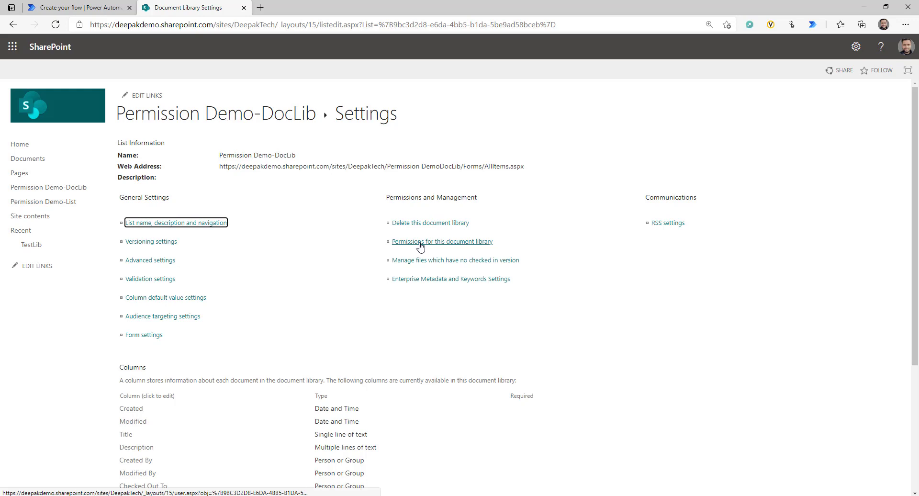
{"action": "left_click", "coordinate": [420, 242]}
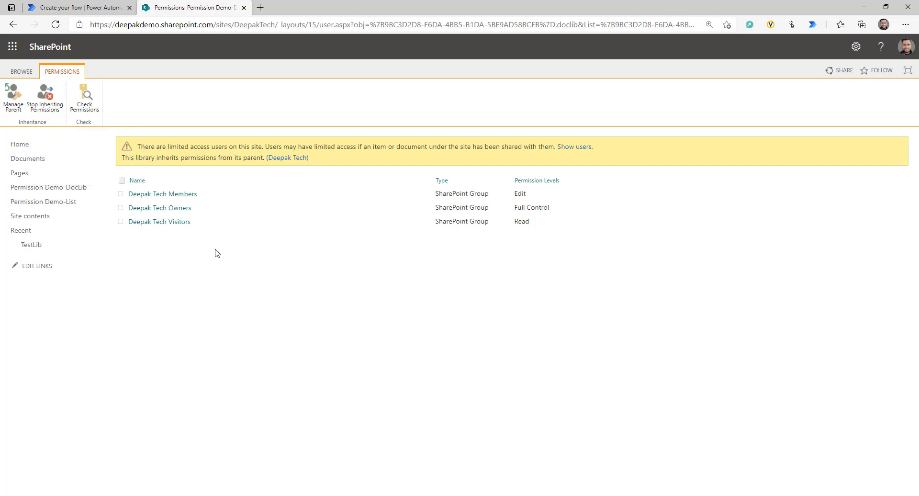
{"action": "left_click", "coordinate": [100, 10]}
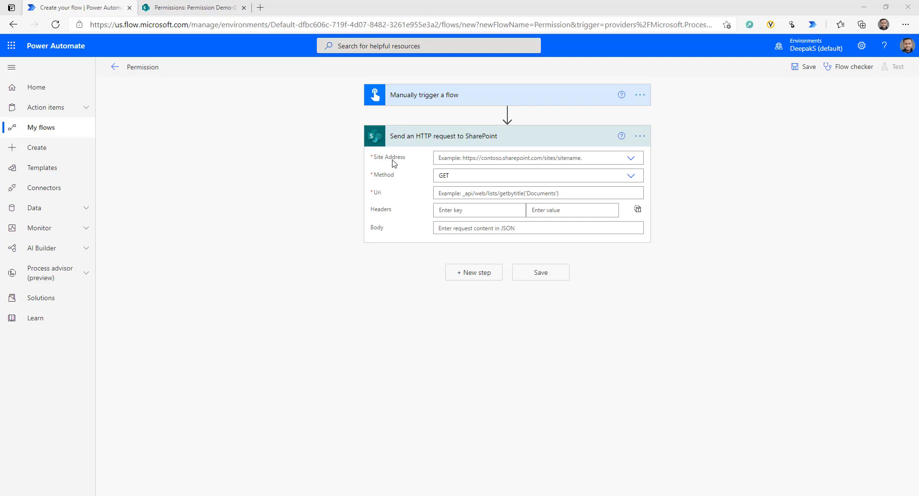
- Set the HTTP request's site address to Deepak Tech and its method to POST
{"action": "left_click", "coordinate": [632, 159]}
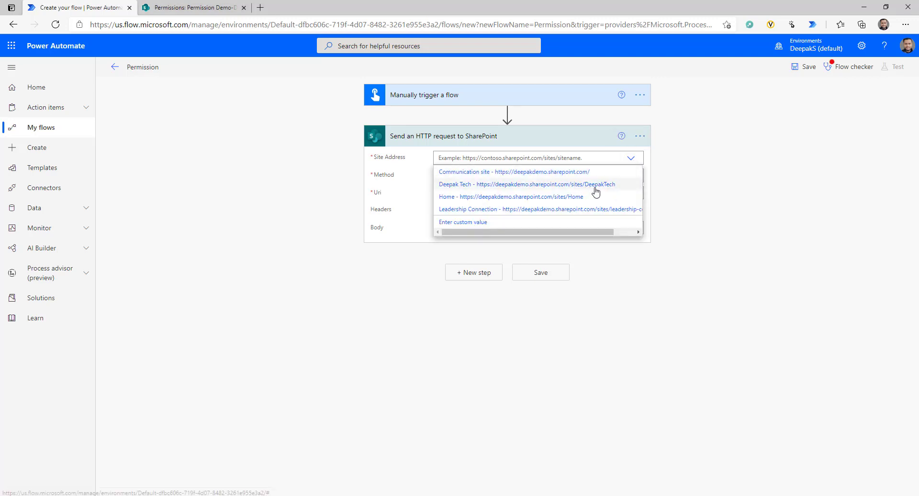
{"action": "left_click", "coordinate": [601, 191]}
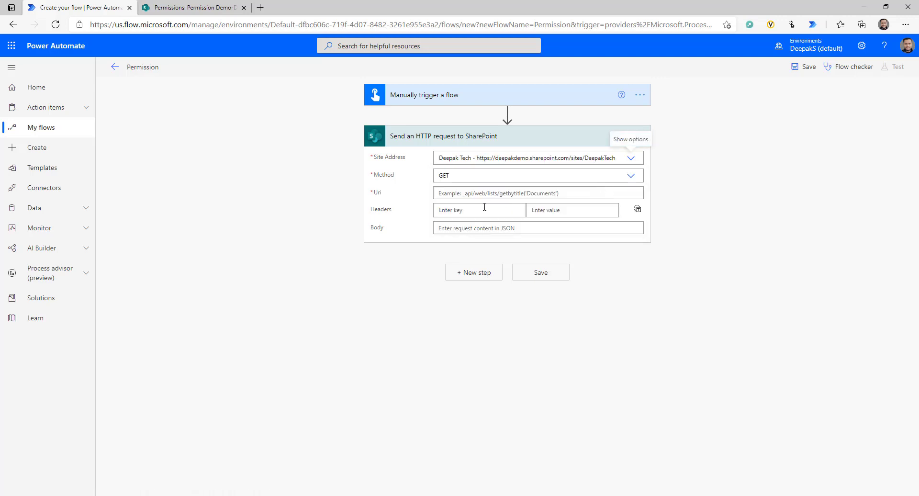
{"action": "left_click", "coordinate": [632, 176]}
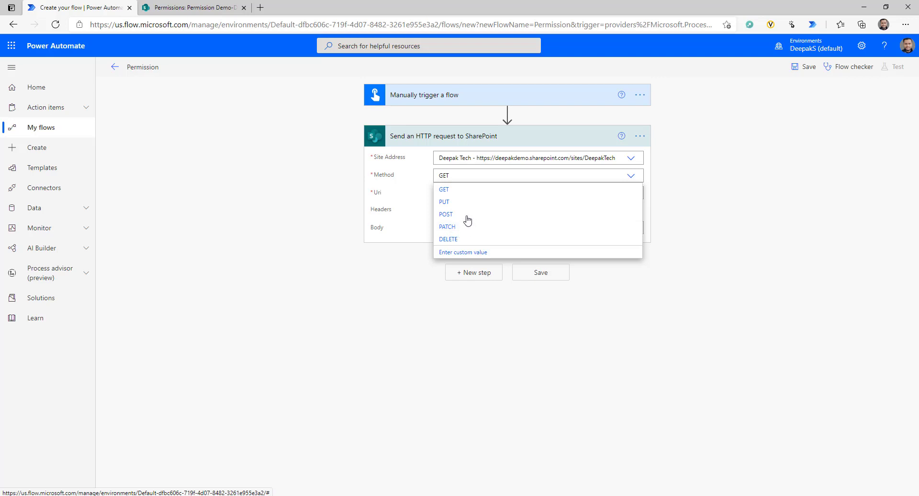
{"action": "left_click", "coordinate": [450, 215]}
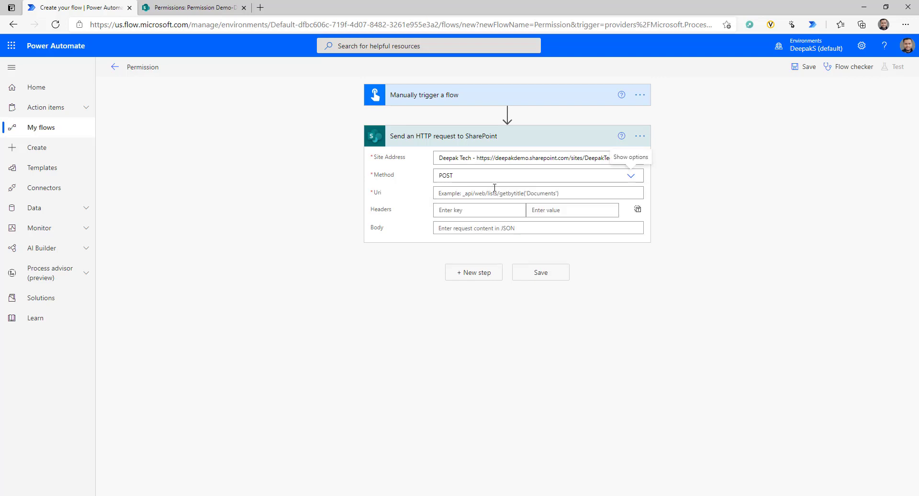
{"action": "left_click", "coordinate": [470, 194]}
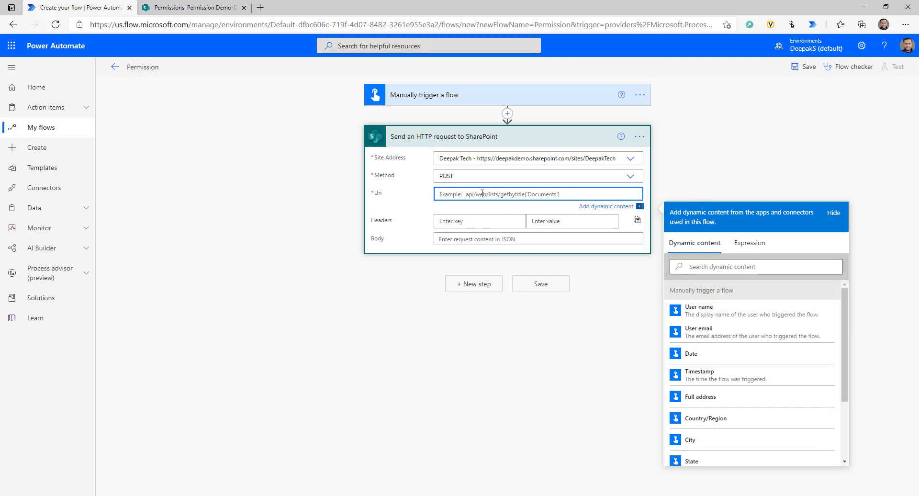
- Paste the BreakRoleInheritance request path into the Uri and remove the List%20Name placeholder
{"action": "key", "text": "alt+Tab"}
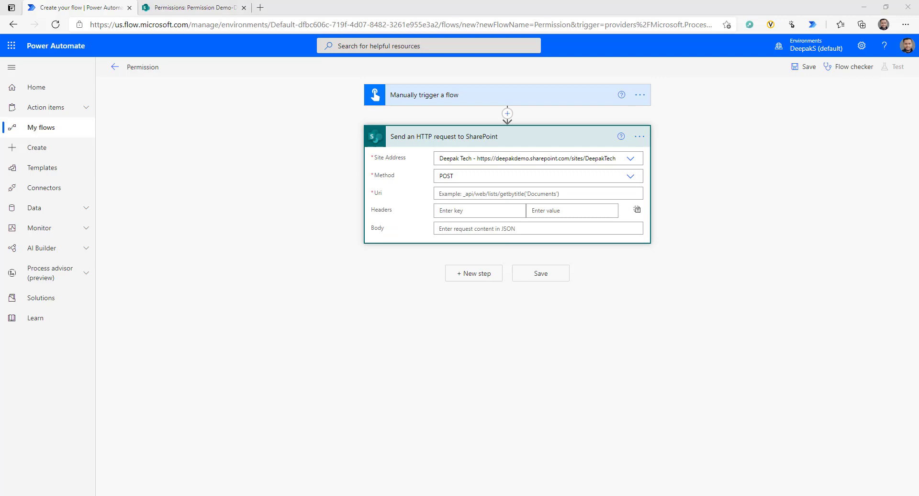
{"action": "left_click", "coordinate": [437, 193]}
{"action": "type", "text": "/_api/Web/lists/getByTitle('List%20Name')/BreakRoleInheritance(copyRoleAssignments=true, clearSubscopes=true)"}
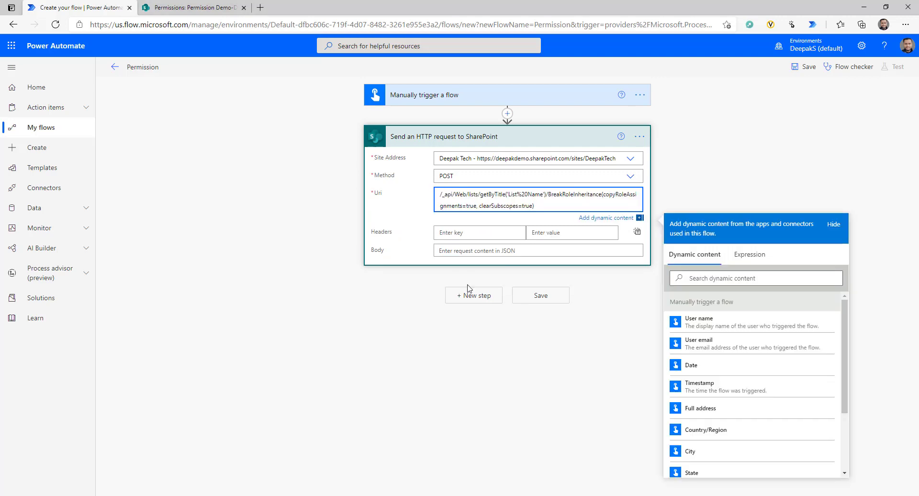
{"action": "key", "text": "Delete"}
{"action": "key", "text": "Delete"}
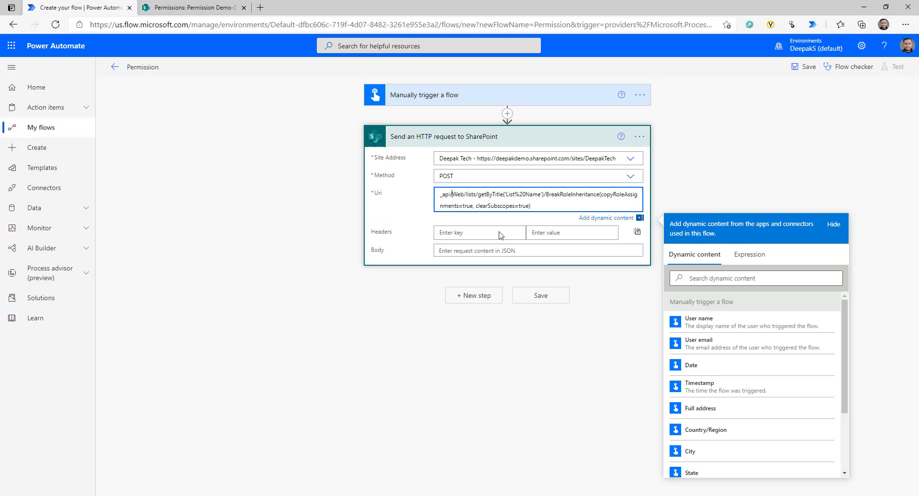
{"action": "type", "text": "_"}
{"action": "left_click_drag", "start_coordinate": [443, 195], "coordinate": [541, 194]}
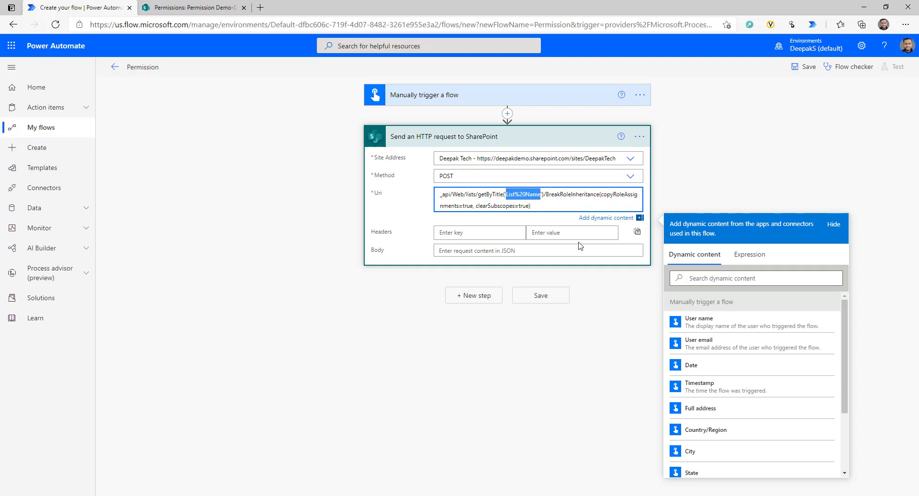
{"action": "key", "text": "BackSpace"}
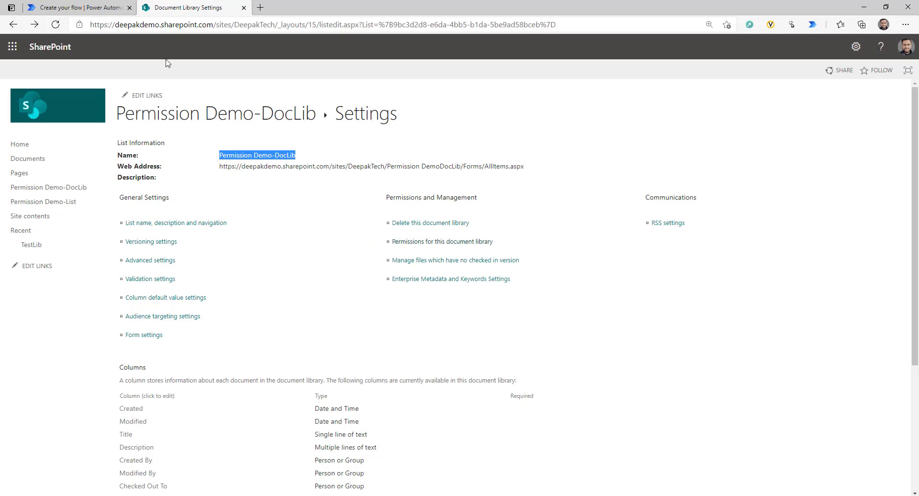
- Fill the Uri's title quotes with Permission Demo-DocLib and bring up the library settings page
{"action": "left_click", "coordinate": [100, 7]}
{"action": "left_click", "coordinate": [508, 196]}
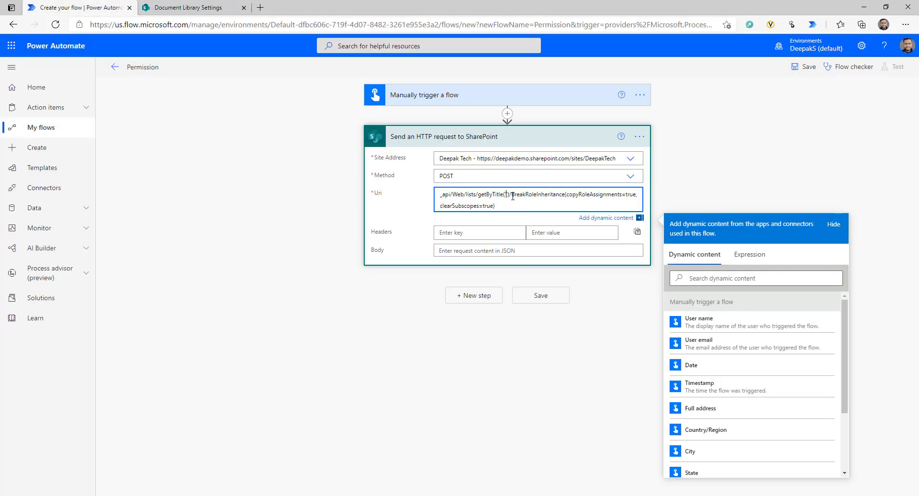
{"action": "type", "text": "Permission Demo-DocLib"}
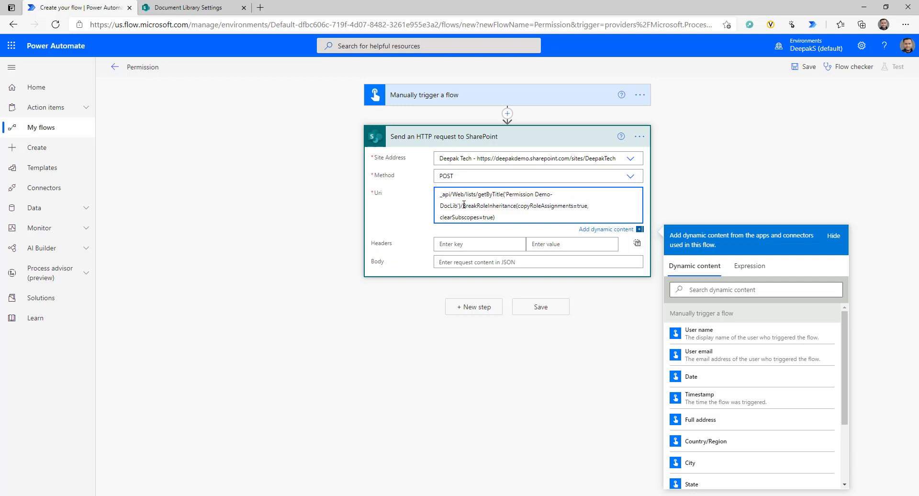
{"action": "left_click_drag", "start_coordinate": [464, 205], "coordinate": [495, 218]}
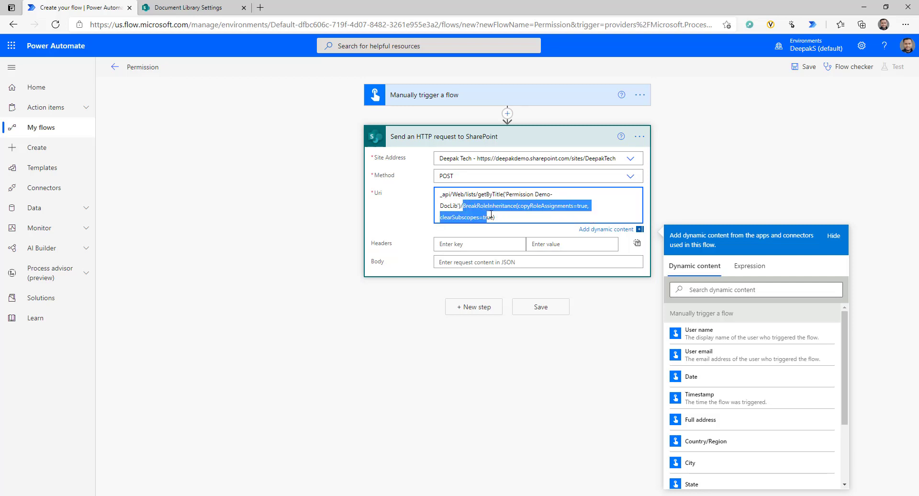
{"action": "left_click", "coordinate": [487, 205]}
{"action": "double_click", "coordinate": [486, 205]}
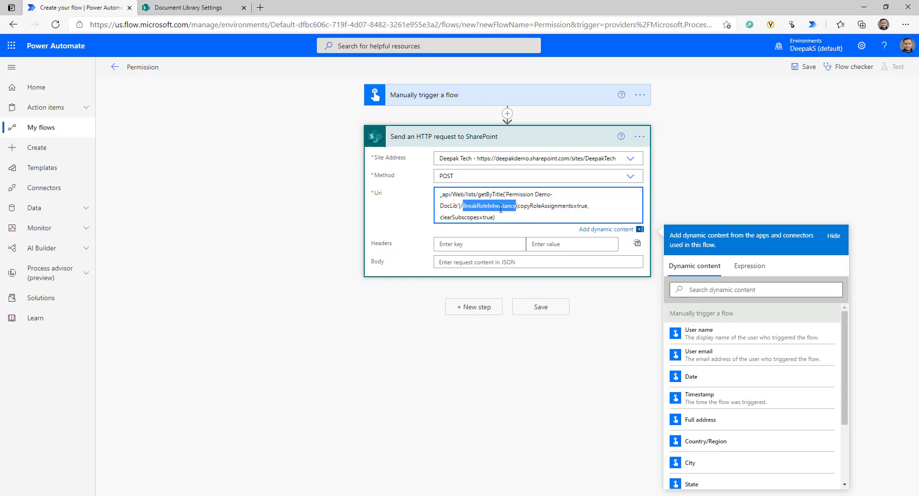
{"action": "left_click", "coordinate": [144, 7]}
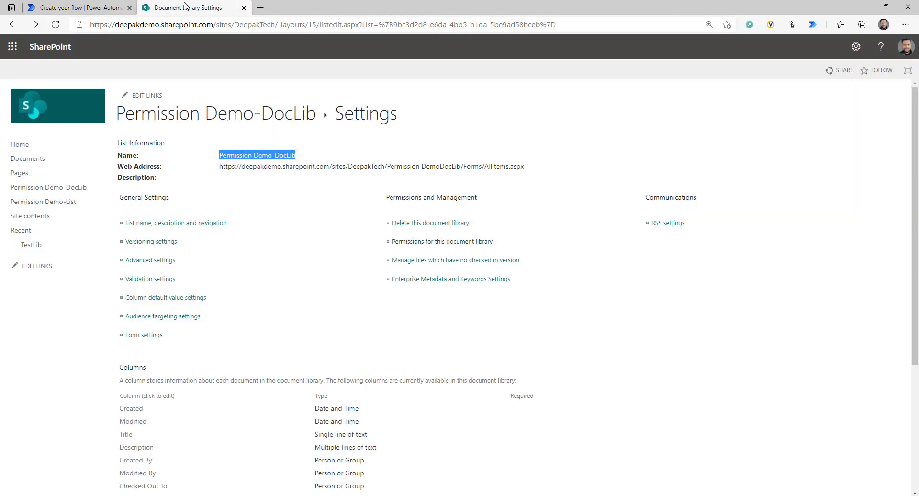
- Check the library's Permissions page against the Uri's copyRoleAssignments parameter
{"action": "left_click", "coordinate": [418, 241]}
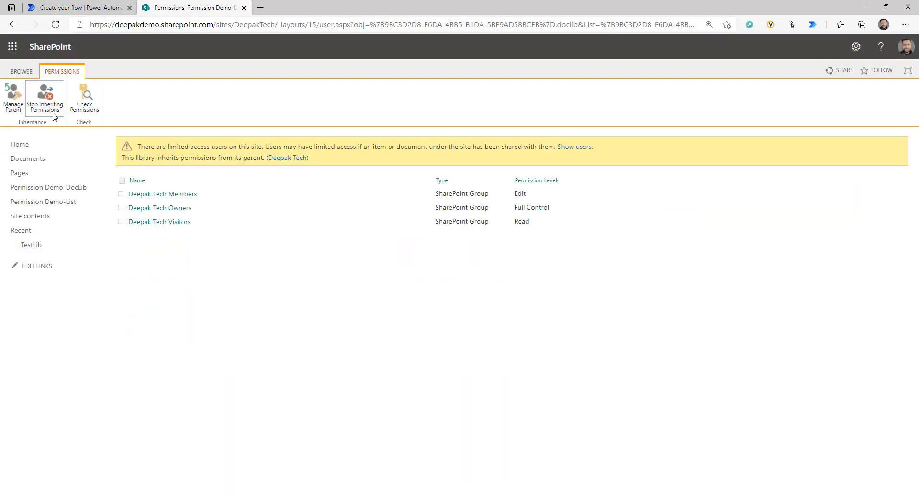
{"action": "left_click", "coordinate": [76, 7]}
{"action": "left_click_drag", "start_coordinate": [517, 206], "coordinate": [573, 204]}
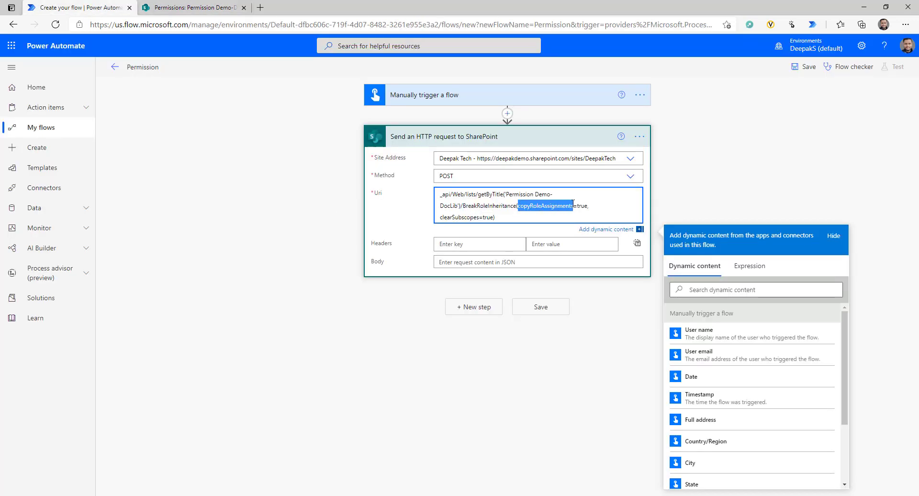
{"action": "left_click", "coordinate": [194, 7]}
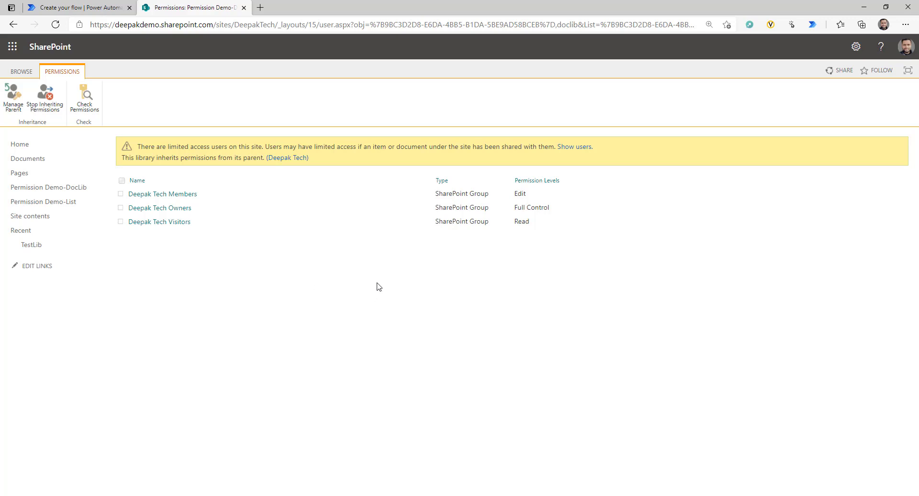
{"action": "left_click", "coordinate": [74, 7]}
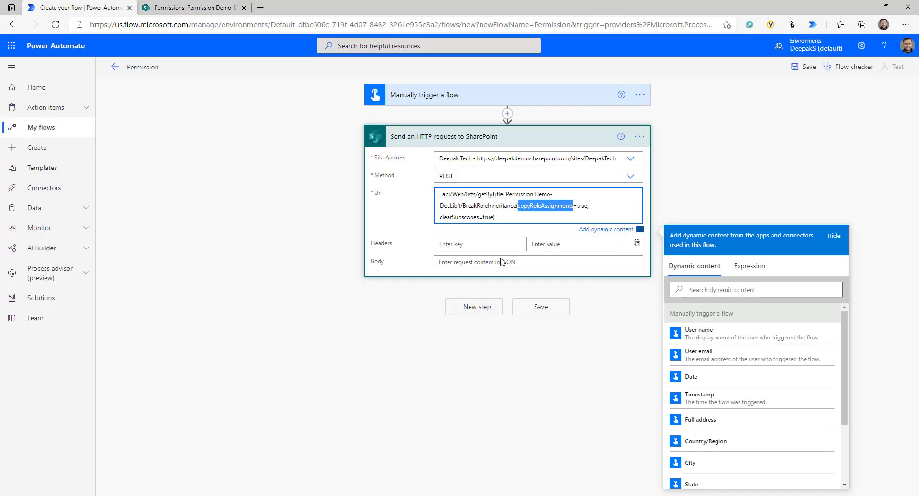
- Change copyRoleAssignments from true to false in the Uri and recheck the library permissions
{"action": "double_click", "coordinate": [583, 206]}
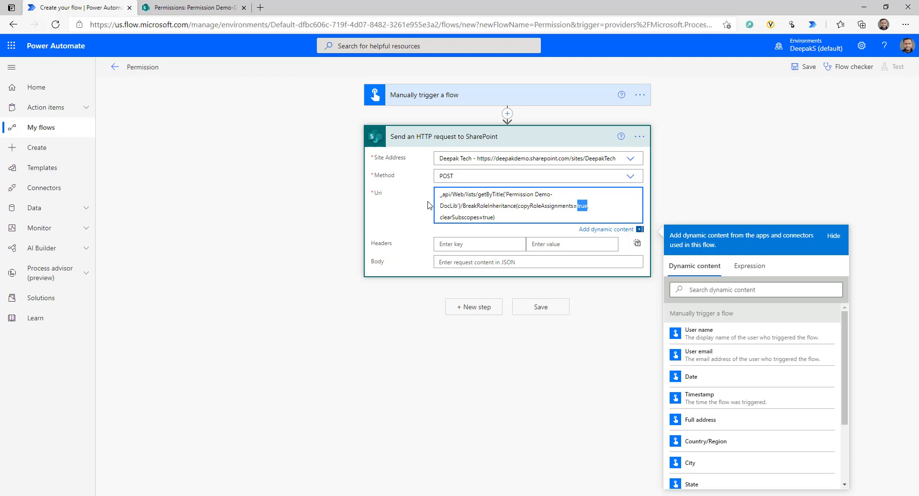
{"action": "type", "text": "false,"}
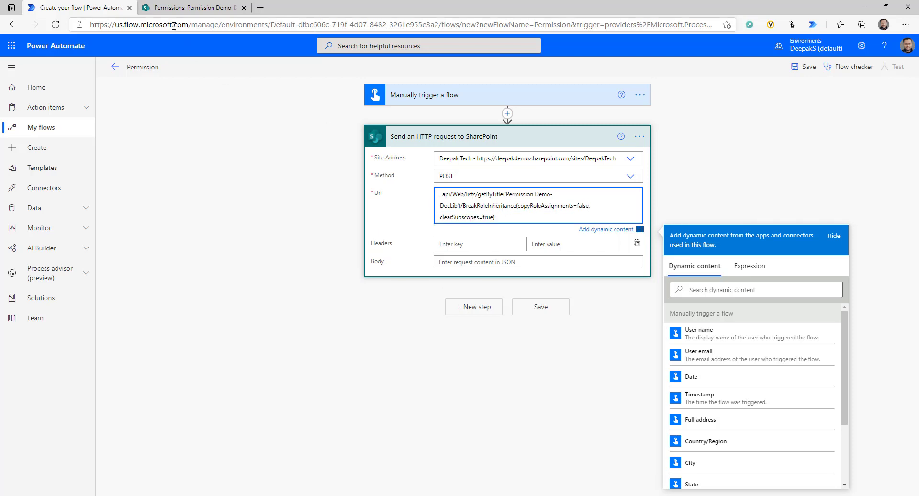
{"action": "left_click", "coordinate": [177, 7]}
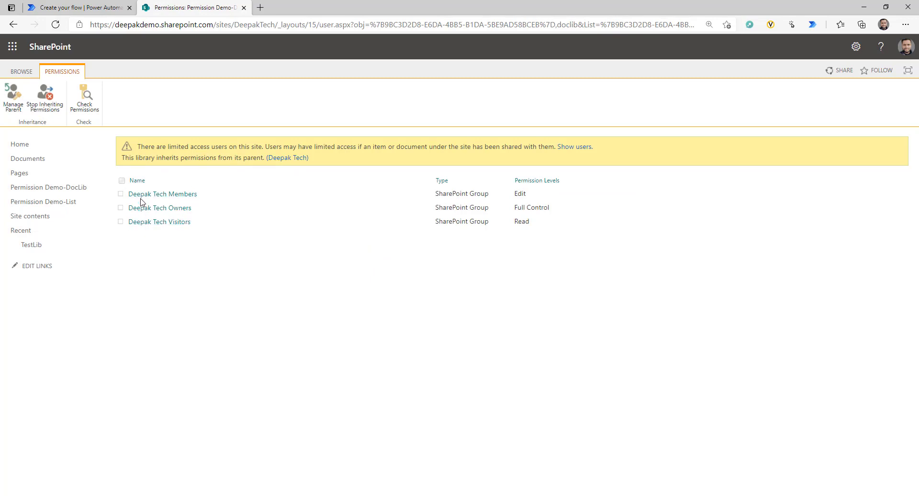
{"action": "left_click", "coordinate": [91, 4]}
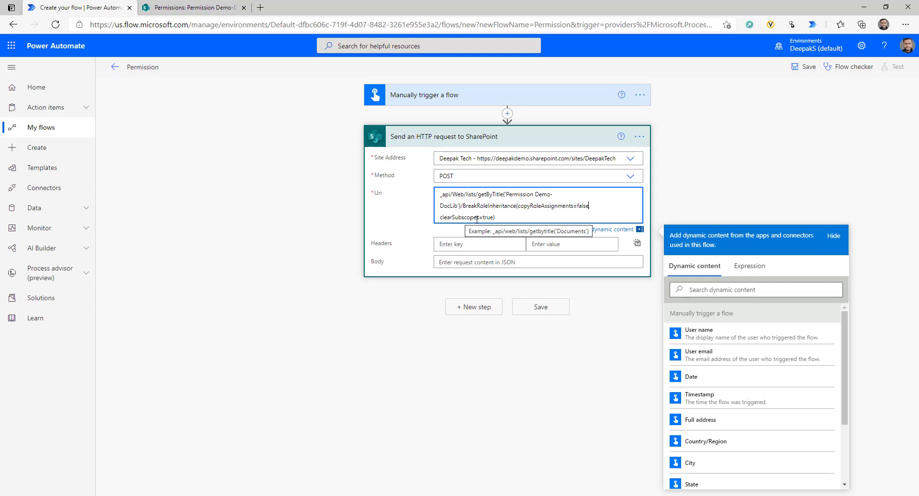
- Review the Uri's clearSubscopes=true parameter, then begin the Accept header entry
{"action": "left_click_drag", "start_coordinate": [495, 218], "coordinate": [440, 214]}
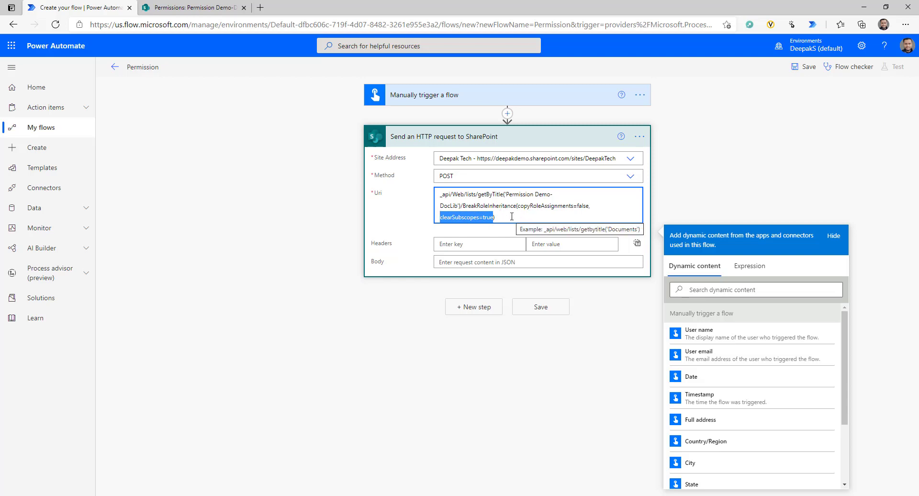
{"action": "left_click", "coordinate": [459, 218]}
{"action": "left_click_drag", "start_coordinate": [479, 218], "coordinate": [440, 217]}
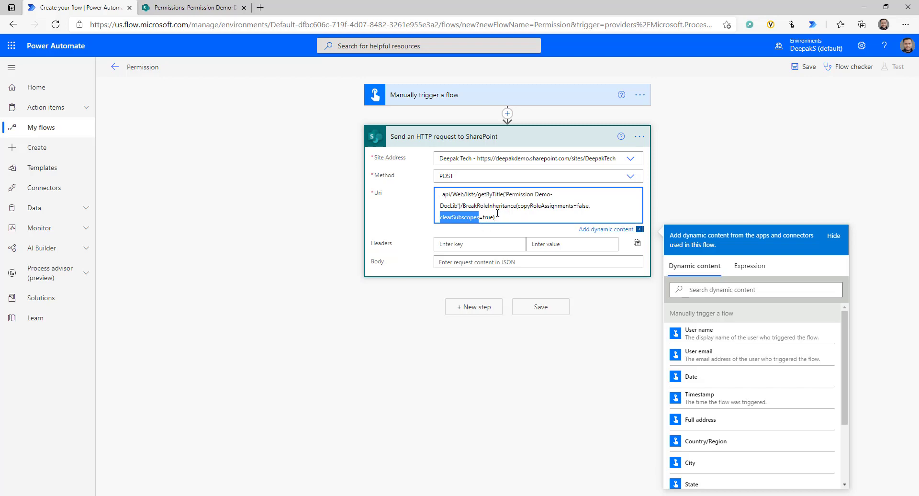
{"action": "left_click", "coordinate": [497, 217]}
{"action": "key", "text": "Left"}
{"action": "key", "text": "Left"}
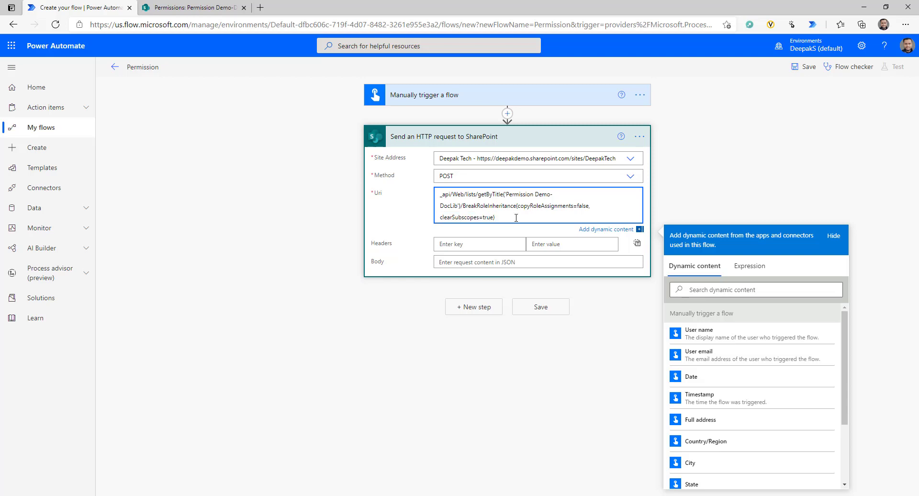
{"action": "key", "text": "ctrl+a"}
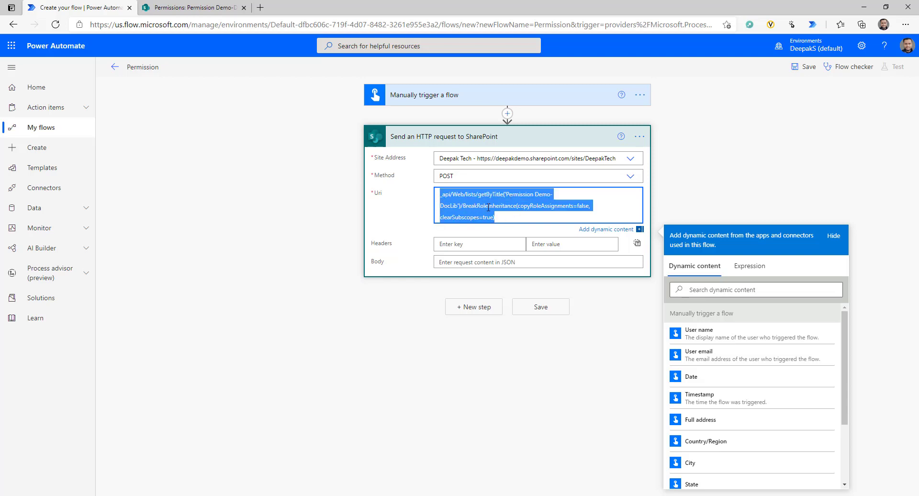
{"action": "left_click", "coordinate": [479, 245]}
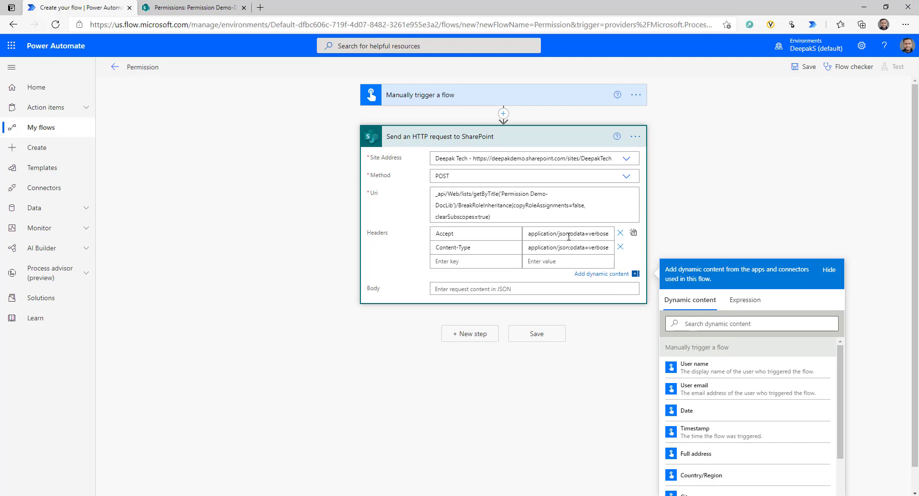
- Add headers IF-MATCH = * and X-RequestDigest = $("#__REQUESTDIGEST").val() to the request
{"action": "left_click", "coordinate": [478, 261]}
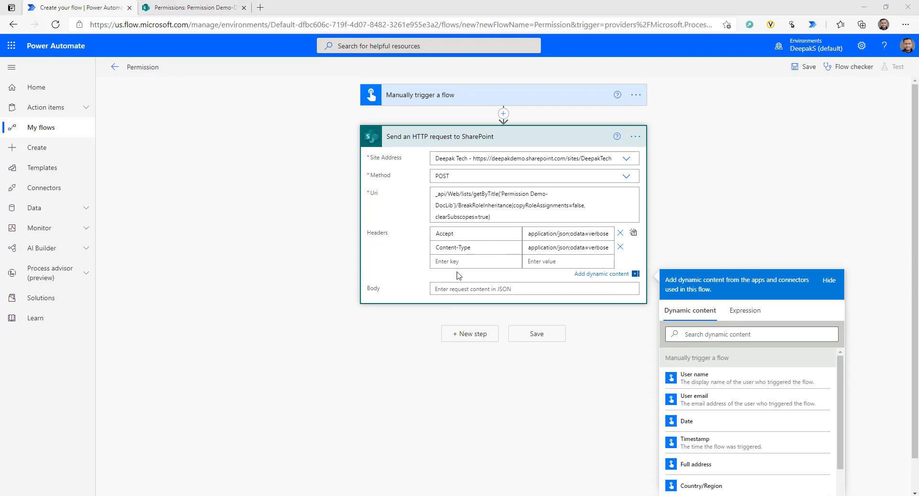
{"action": "type", "text": "IF-MATCH"}
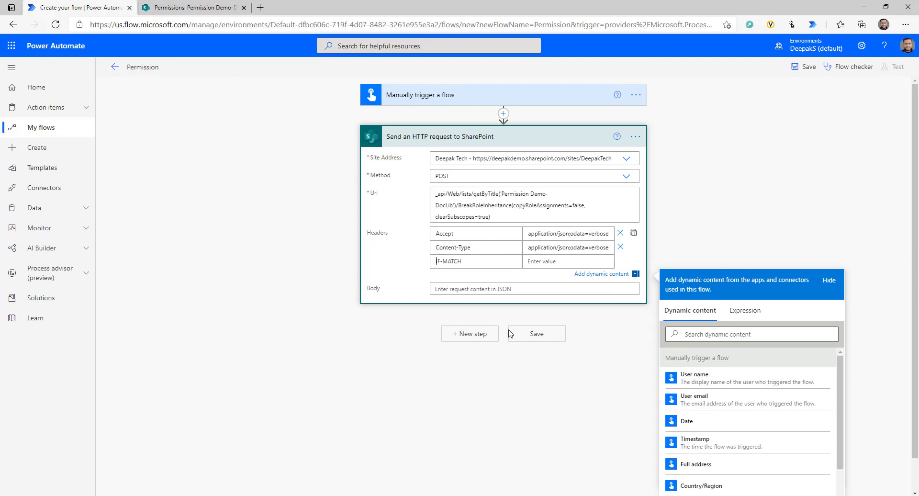
{"action": "left_click", "coordinate": [549, 261]}
{"action": "type", "text": "*"}
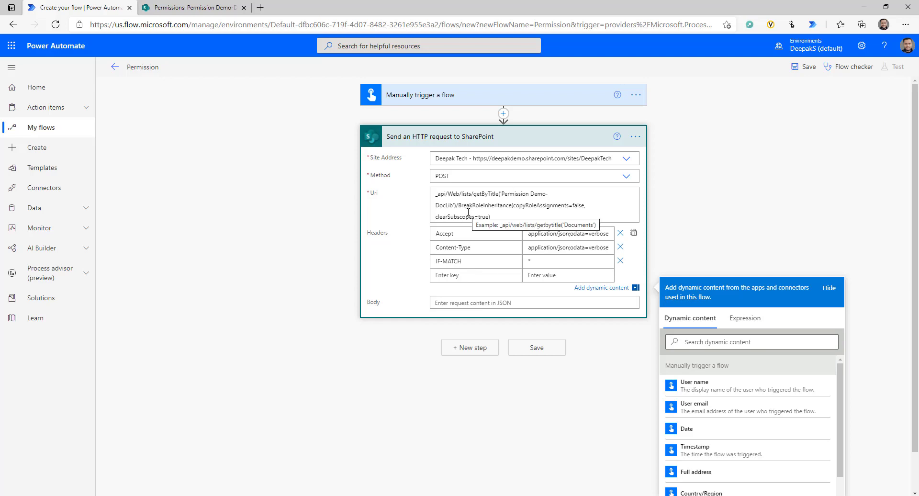
{"action": "left_click", "coordinate": [455, 274]}
{"action": "type", "text": "X-RequestDigest"}
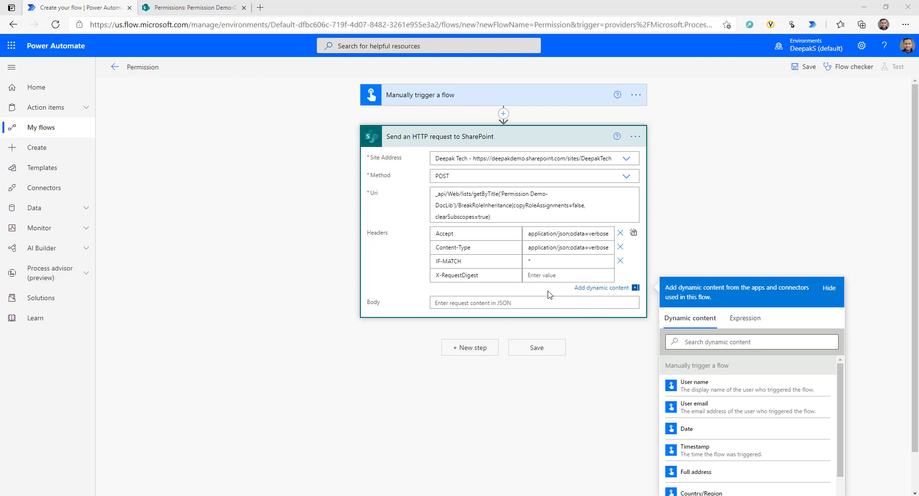
{"action": "left_click", "coordinate": [543, 277]}
{"action": "type", "text": "$(\"#__REQUESTDIGEST\").val()"}
{"action": "key", "text": "ctrl+a"}
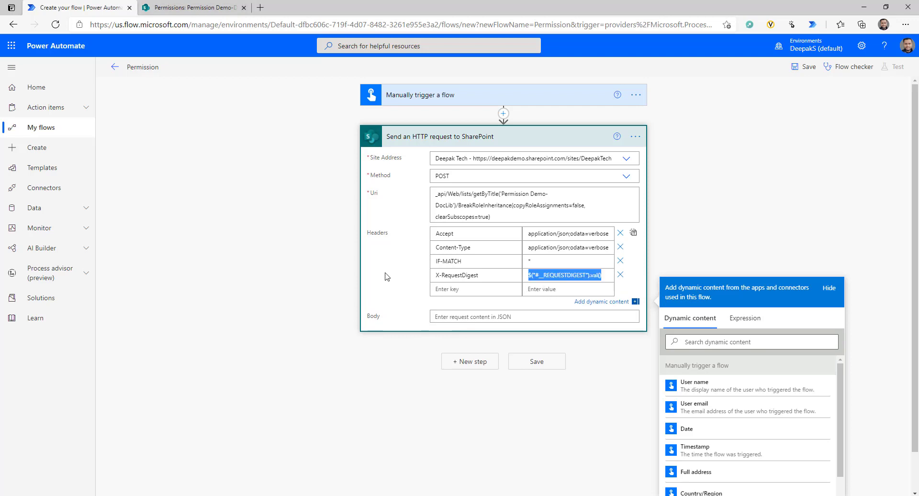
{"action": "left_click", "coordinate": [413, 274]}
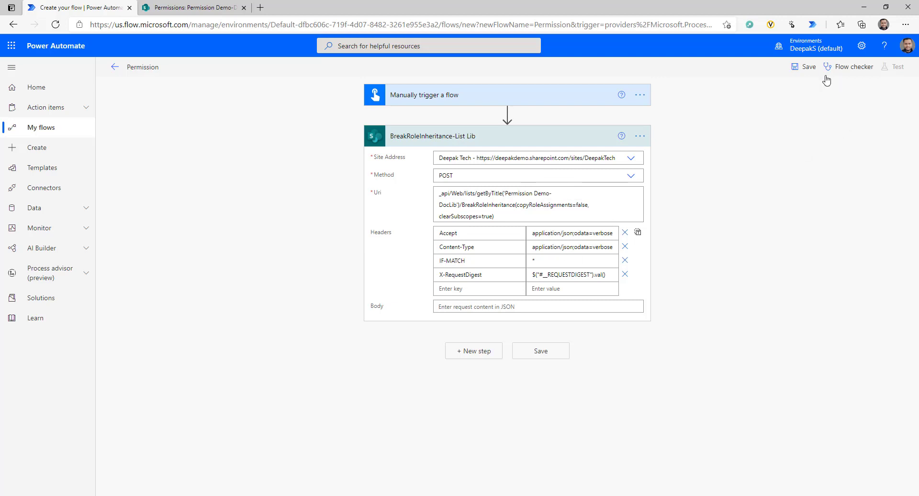
- Save and test the flow, inspect the BreakRoleInheritance-List Lib run output, then return to SharePoint permissions
{"action": "left_click", "coordinate": [807, 69]}
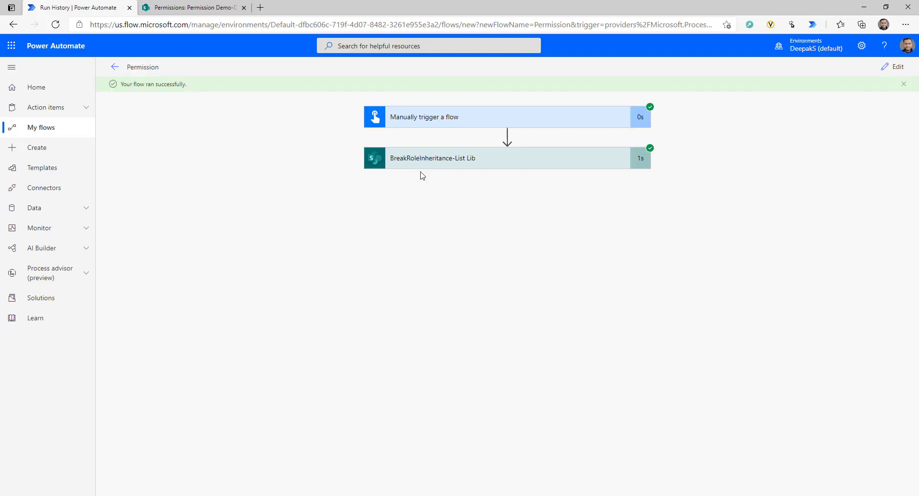
{"action": "left_click", "coordinate": [468, 158]}
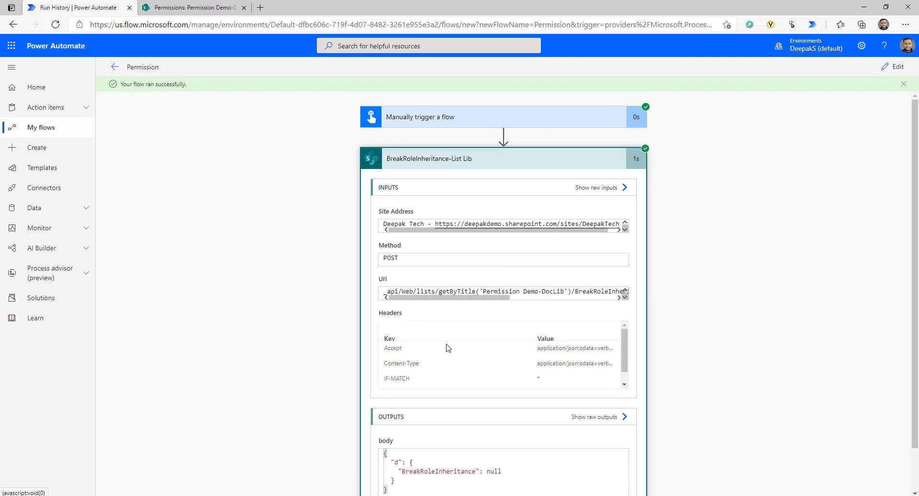
{"action": "left_click", "coordinate": [188, 7]}
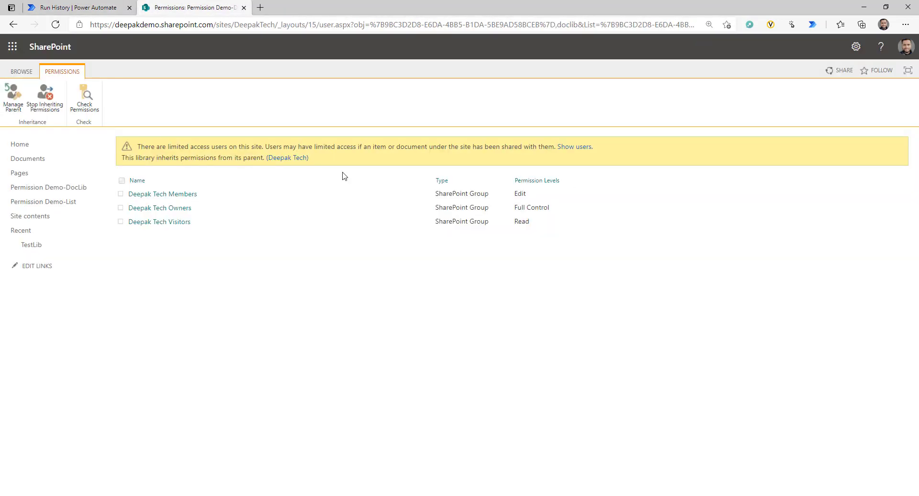
- Refresh the library permissions to confirm 'This library has unique permissions', then go back to run results
{"action": "left_click", "coordinate": [55, 24]}
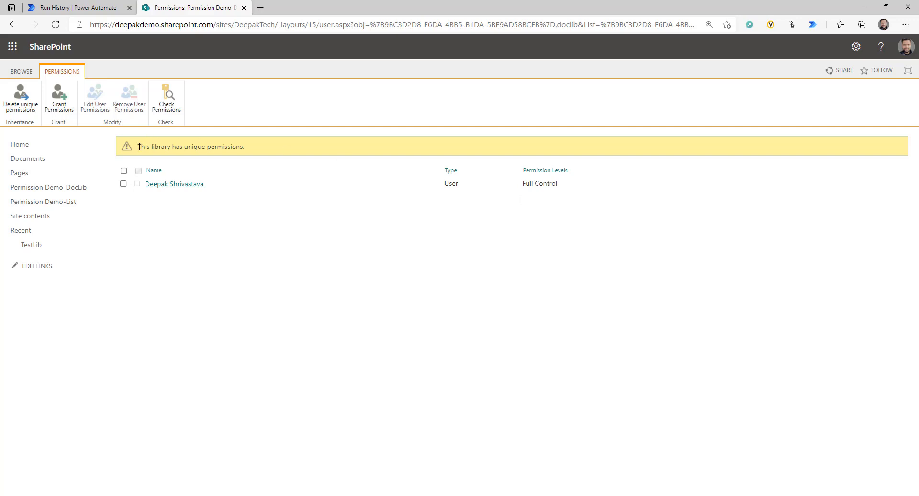
{"action": "left_click_drag", "start_coordinate": [139, 146], "coordinate": [262, 155]}
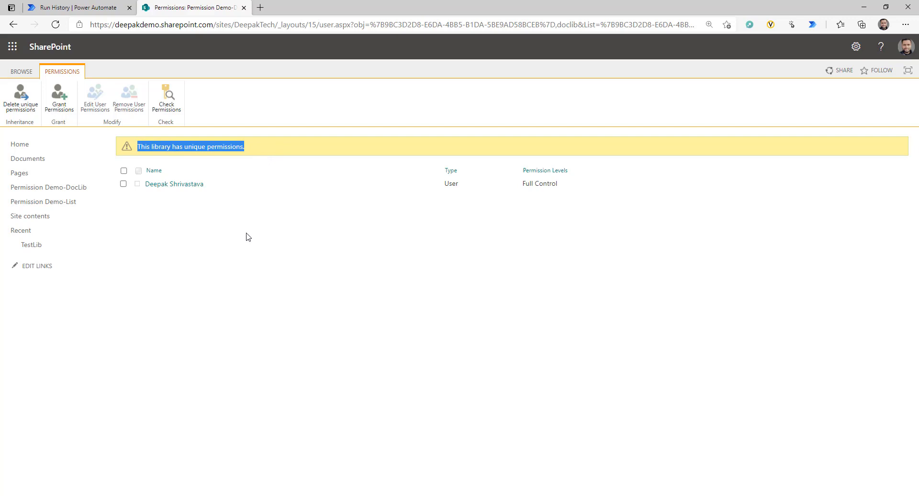
{"action": "left_click", "coordinate": [86, 8]}
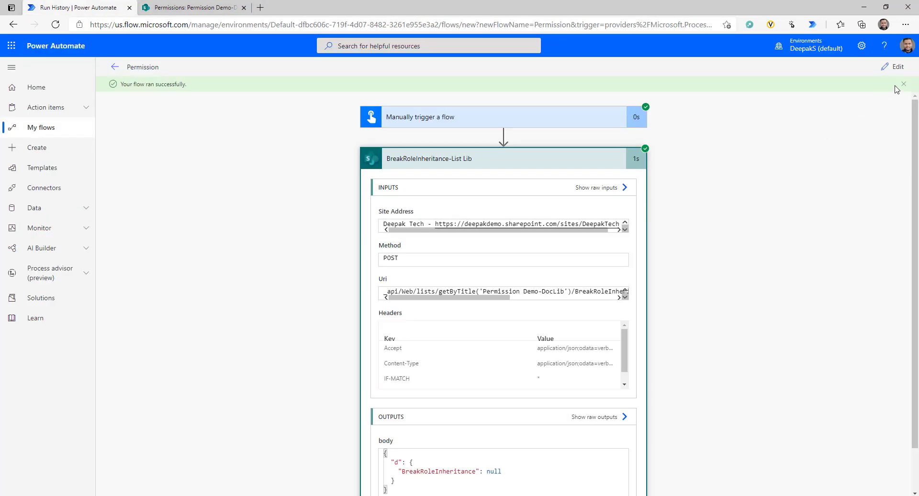
- Edit the flow to review Permission Demo-DocLib in the Uri, then go to My flows
{"action": "left_click", "coordinate": [895, 67]}
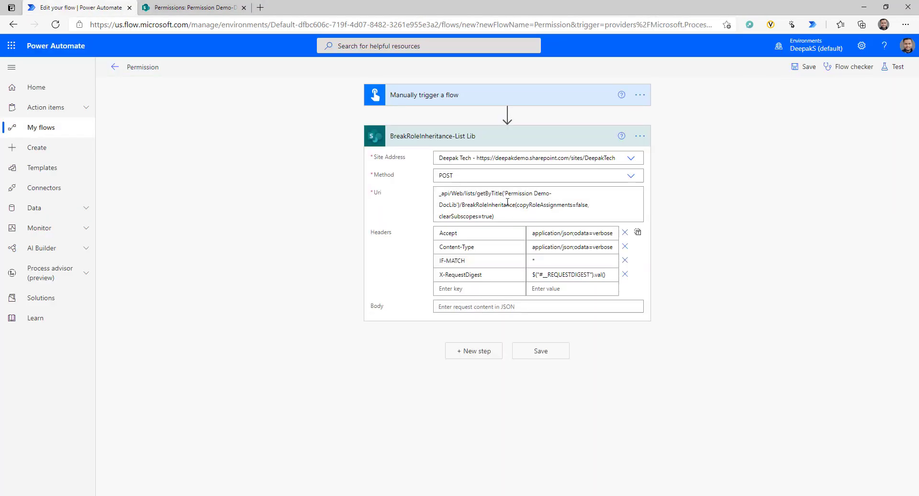
{"action": "left_click_drag", "start_coordinate": [507, 193], "coordinate": [458, 206]}
{"action": "key", "text": "ctrl+c"}
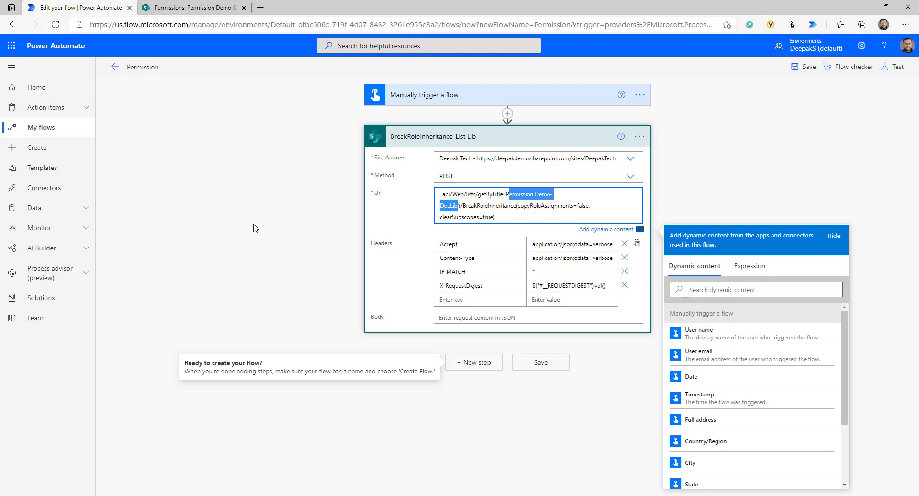
{"action": "left_click", "coordinate": [357, 345]}
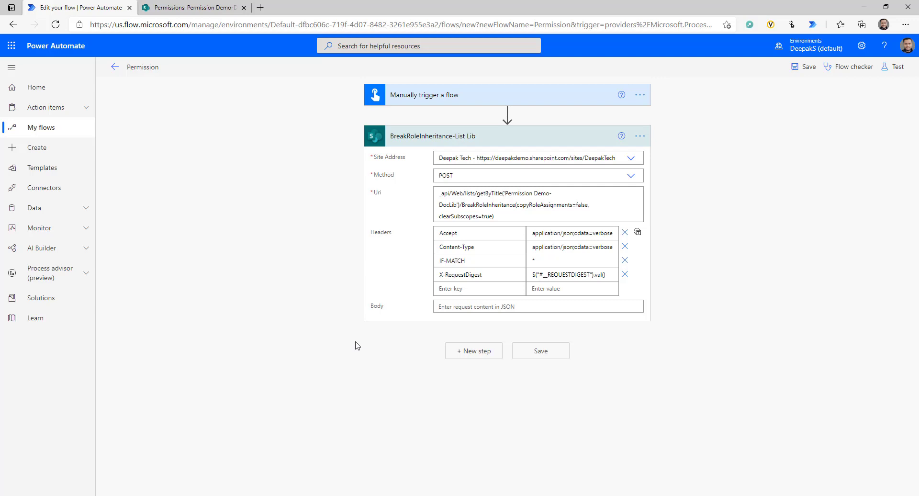
{"action": "left_click", "coordinate": [17, 127]}
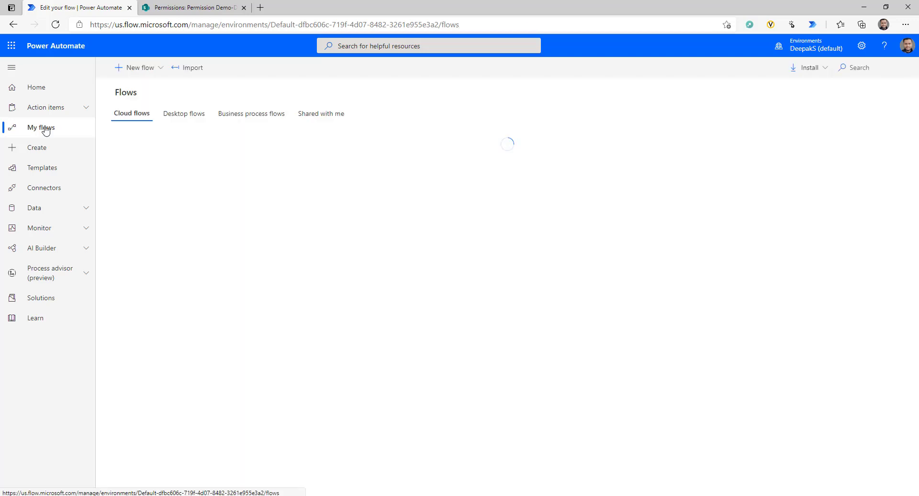
- Create an automated flow 'Break Permission' triggered by SharePoint's 'When an item is created'
{"action": "left_click", "coordinate": [160, 70]}
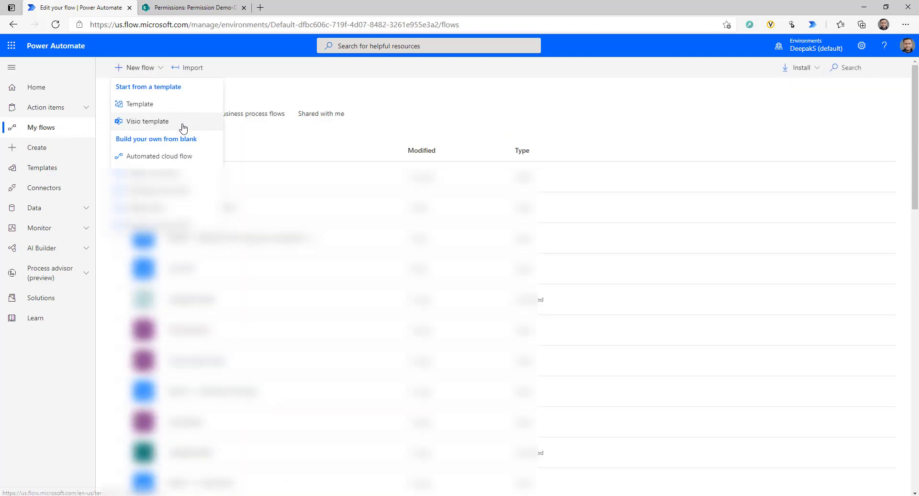
{"action": "left_click", "coordinate": [165, 162]}
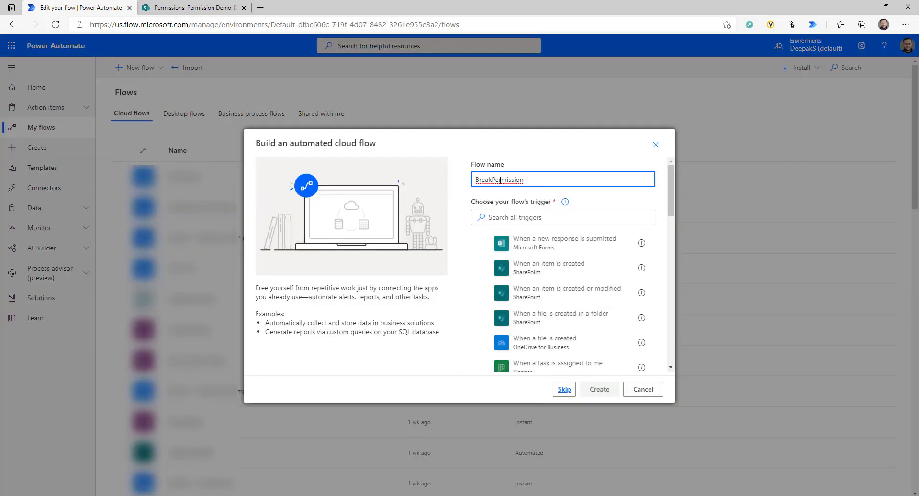
{"action": "left_click", "coordinate": [492, 181]}
{"action": "left_click", "coordinate": [583, 271]}
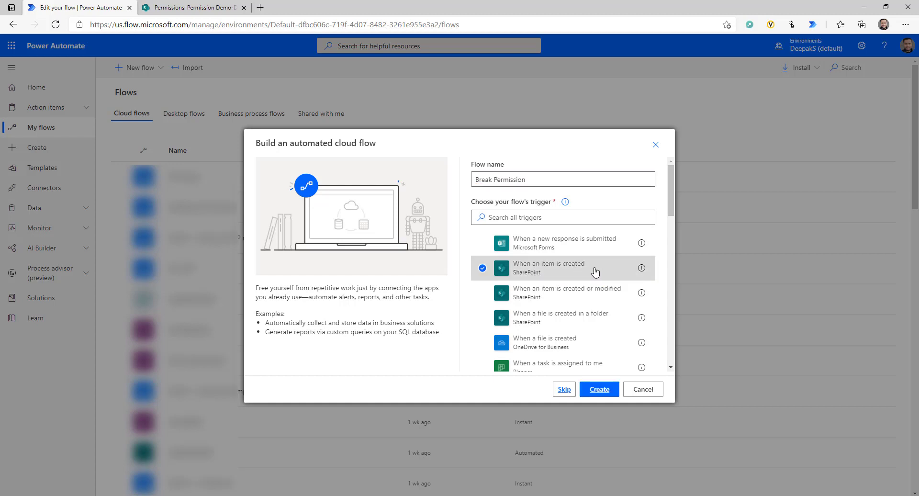
{"action": "left_click", "coordinate": [600, 388]}
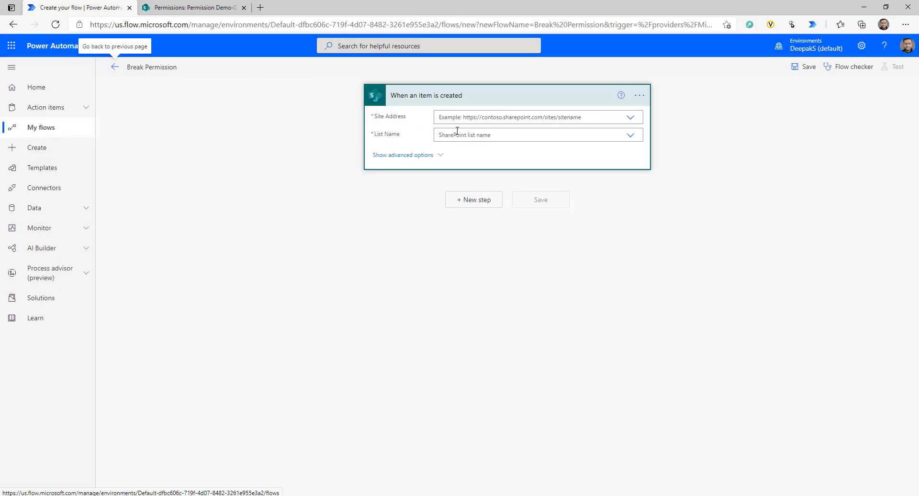
- Set the trigger's site to Deepak Tech and its custom list name to 'Permission Demo-DocLib'
{"action": "left_click", "coordinate": [630, 117]}
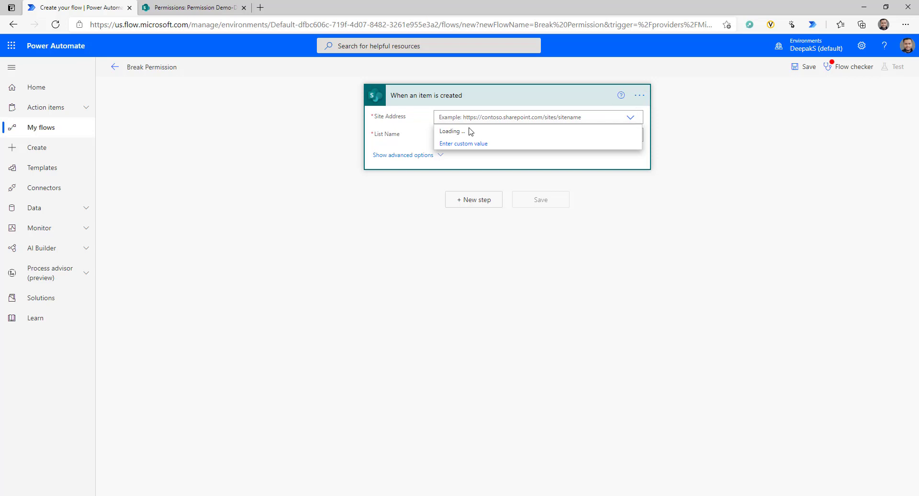
{"action": "left_click", "coordinate": [601, 145]}
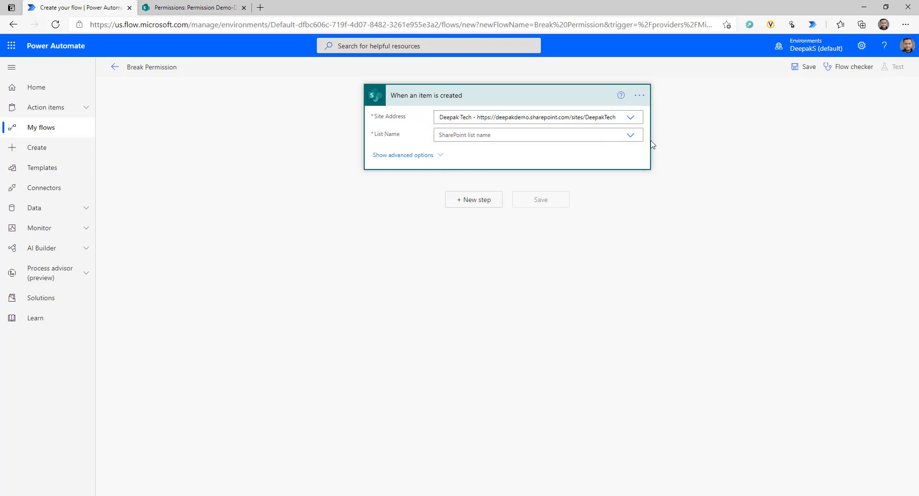
{"action": "left_click", "coordinate": [630, 136]}
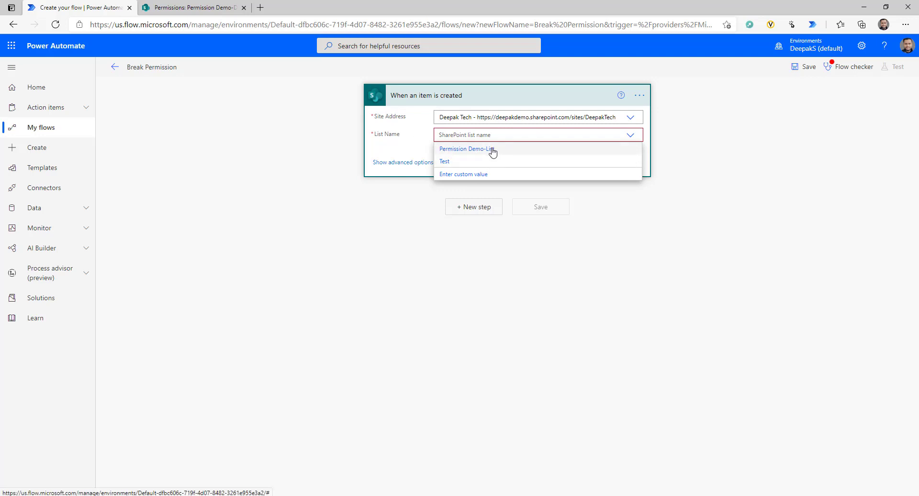
{"action": "left_click", "coordinate": [467, 176]}
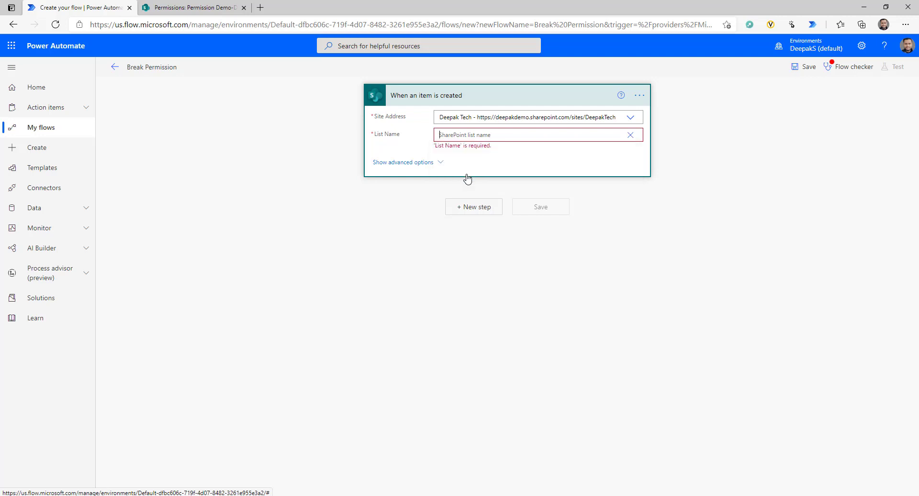
{"action": "left_click", "coordinate": [197, 7]}
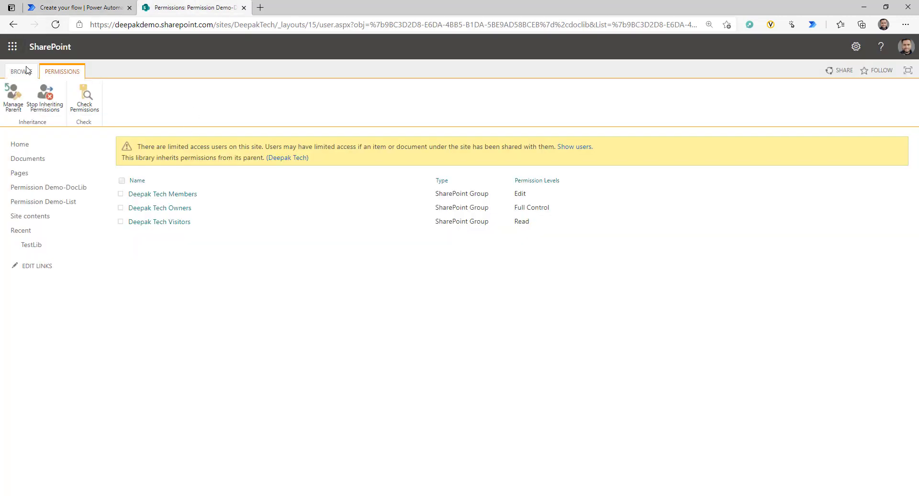
{"action": "left_click", "coordinate": [20, 71]}
{"action": "left_click", "coordinate": [77, 7]}
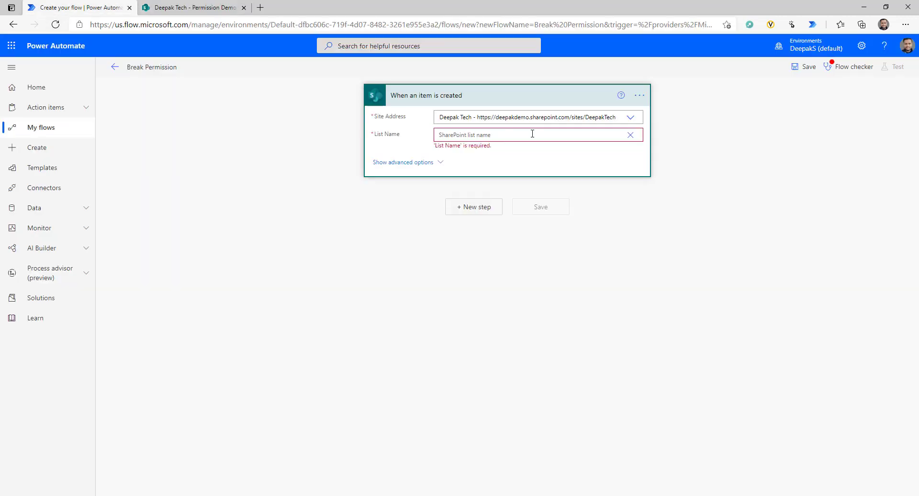
{"action": "key", "text": "ctrl+v"}
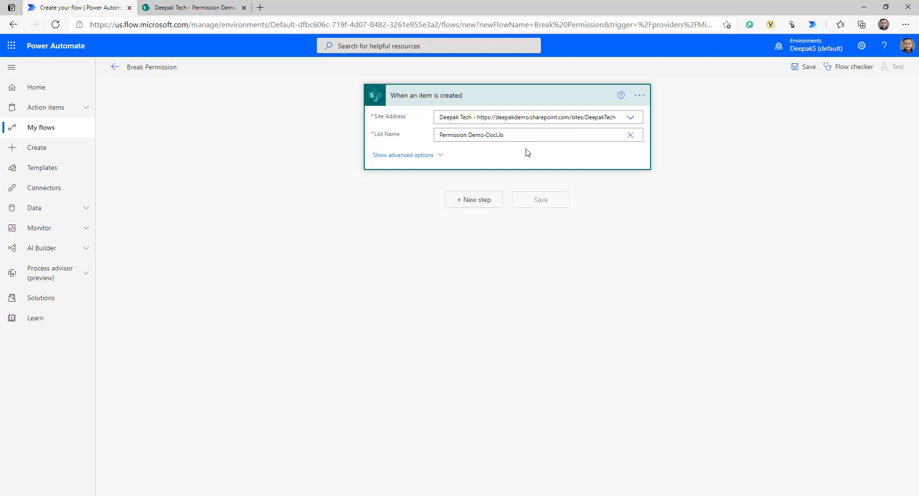
- Add a 'Send an HTTP request to SharePoint' action after the trigger
{"action": "left_click", "coordinate": [475, 199]}
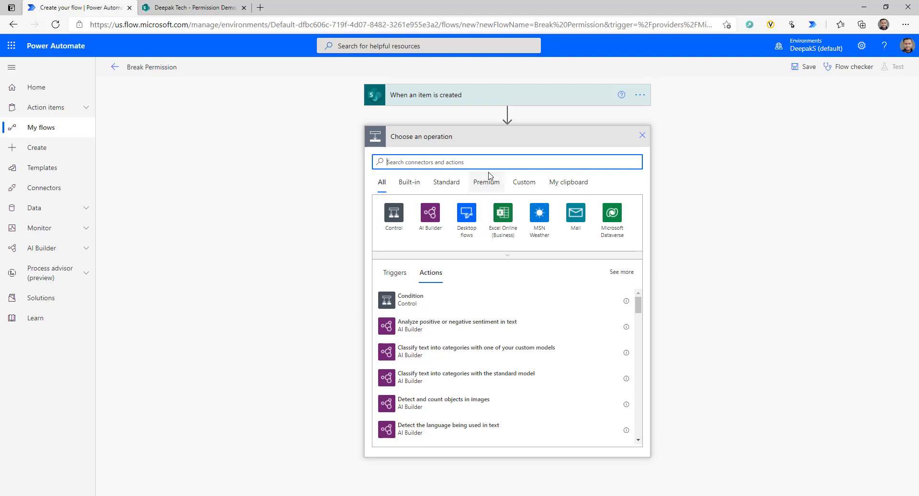
{"action": "type", "text": "send"}
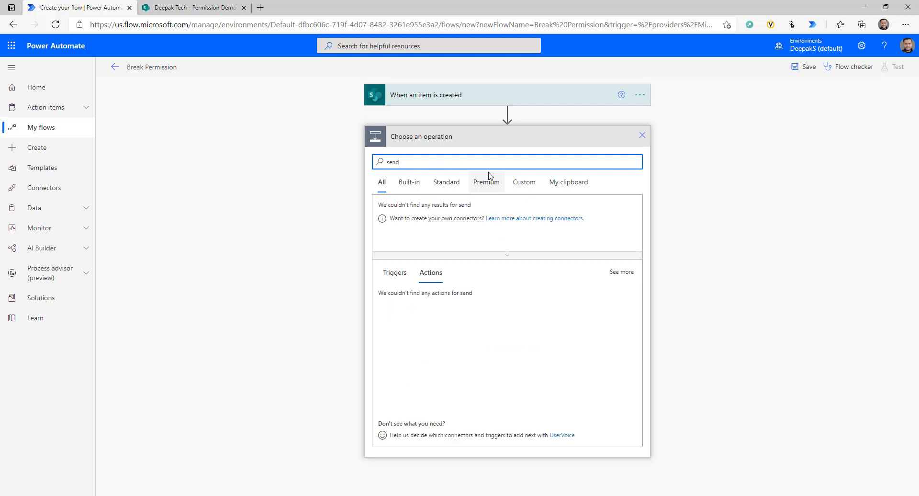
{"action": "type", "text": " h"}
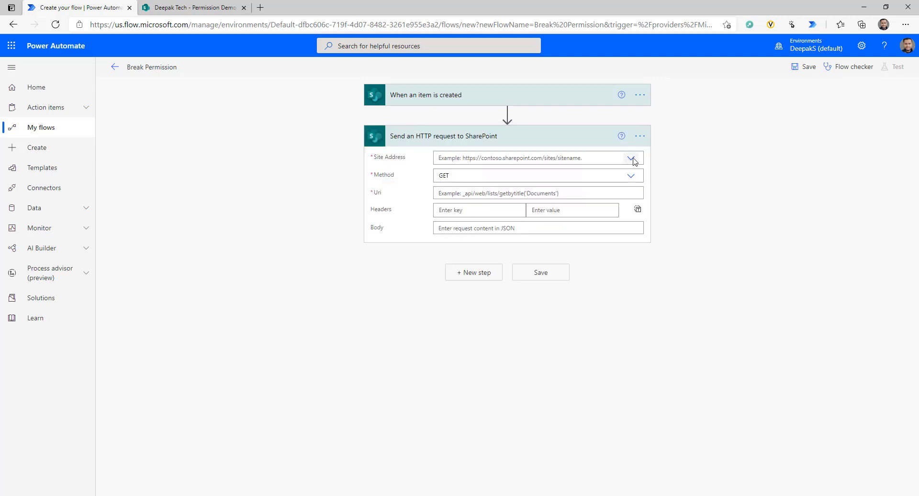
{"action": "left_click", "coordinate": [631, 158]}
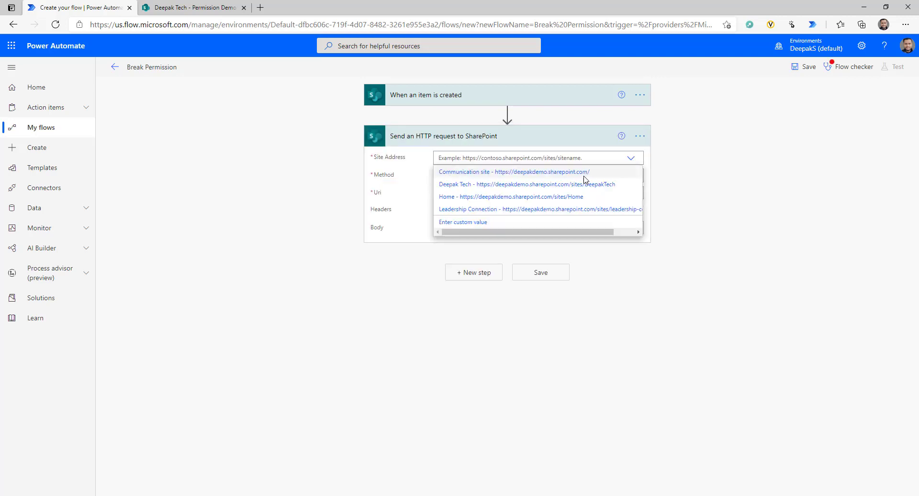
- Set the request to POST to Deepak Tech with the BreakRoleInheritance Uri
{"action": "left_click", "coordinate": [561, 184]}
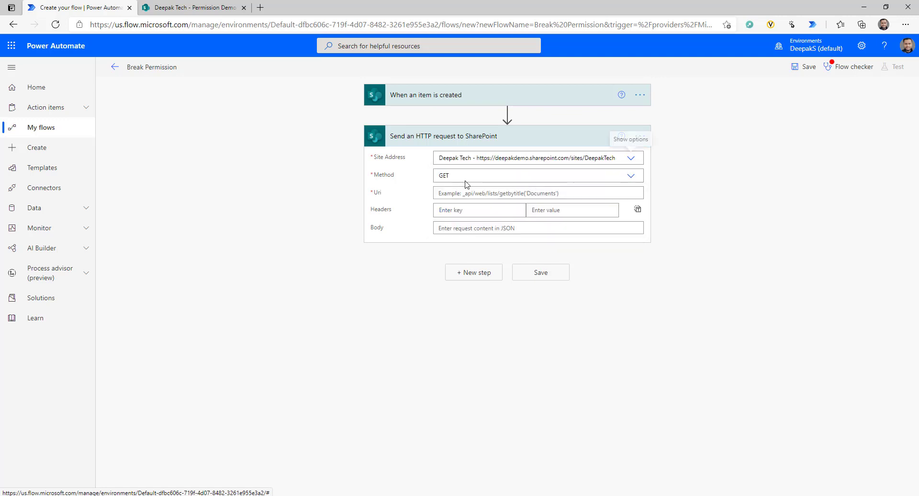
{"action": "left_click", "coordinate": [565, 180]}
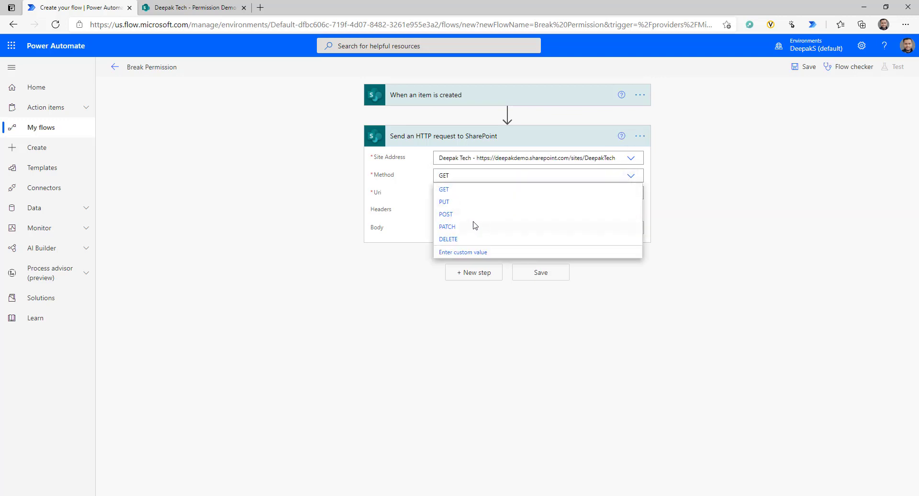
{"action": "left_click", "coordinate": [472, 211]}
{"action": "left_click", "coordinate": [439, 193]}
{"action": "type", "text": "_api/Web/lists/getByTitle('Permission Demo-DocLib')/BreakRoleInheritance(copyRoleAssignments=true,clearSubscopes=true)"}
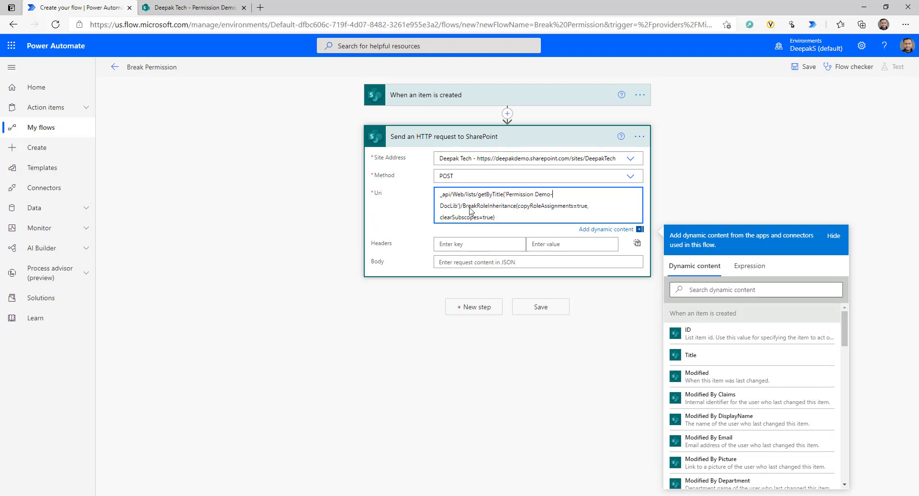
- Change copyRoleAssignments from true to false in the request Uri
{"action": "double_click", "coordinate": [582, 205]}
{"action": "type", "text": "false"}
{"action": "key", "text": "Delete"}
- Insert items(ID) before BreakRoleInheritance, using the created item's ID
{"action": "left_click", "coordinate": [463, 206]}
{"action": "type", "text": "items("}
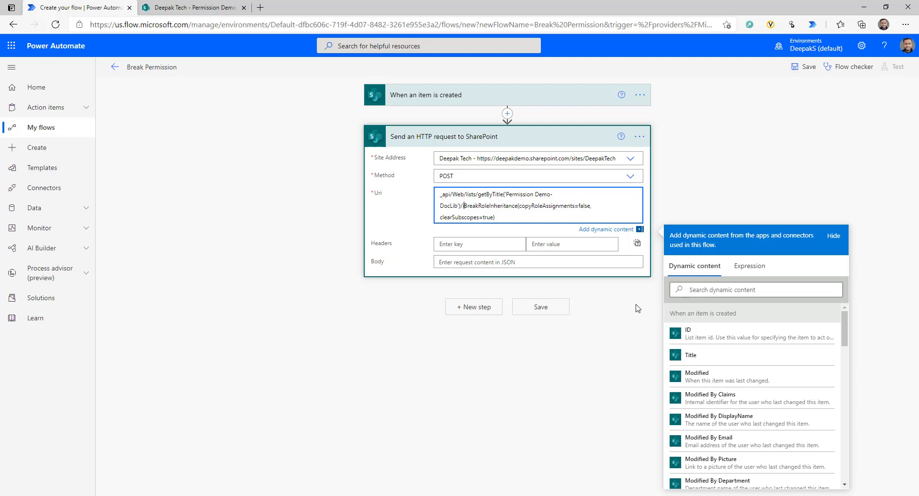
{"action": "type", "text": ")/"}
{"action": "key", "text": "Left"}
{"action": "key", "text": "Left"}
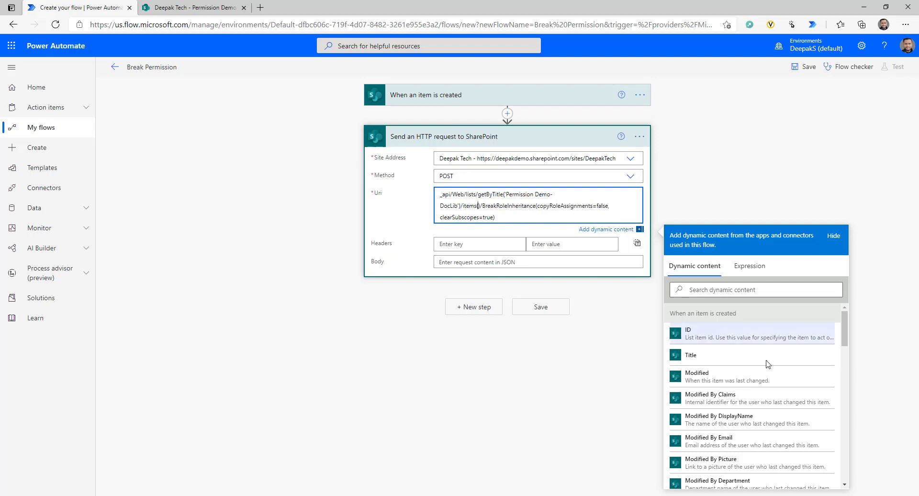
{"action": "left_click", "coordinate": [728, 333]}
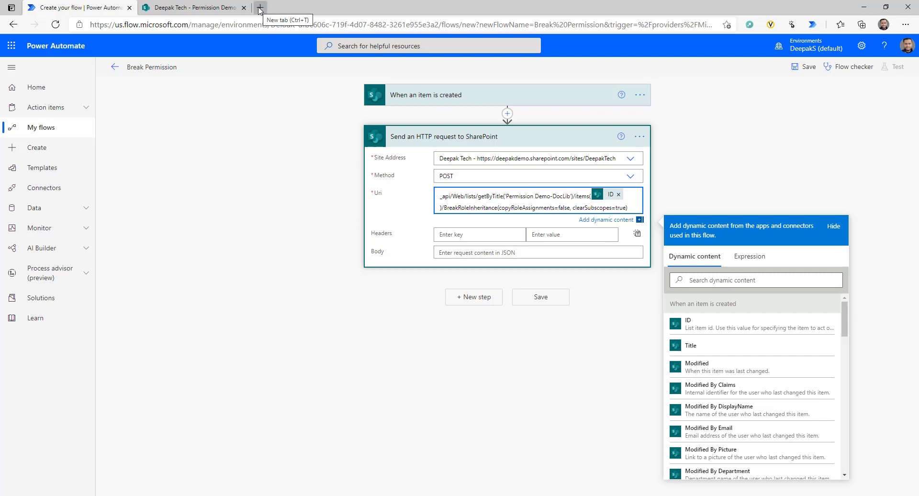
- In a duplicated tab, copy the raw JSON headers from the existing Permission flow
{"action": "right_click", "coordinate": [77, 8]}
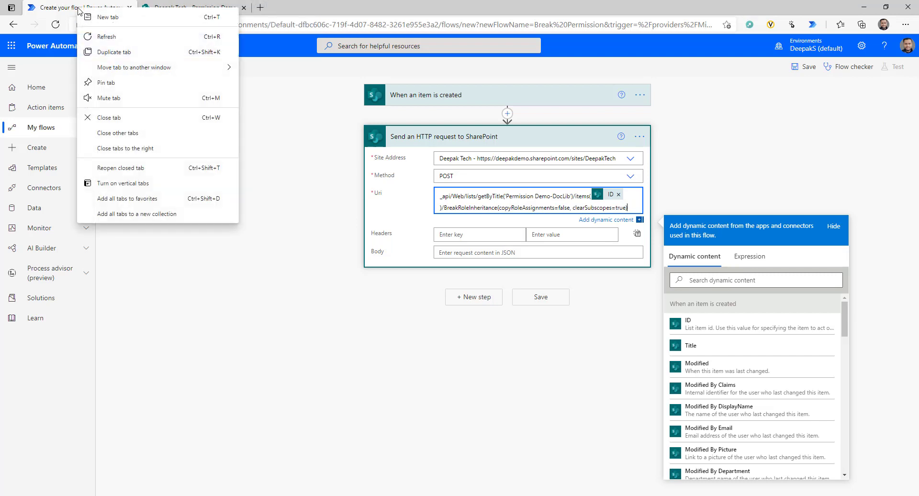
{"action": "left_click", "coordinate": [112, 55]}
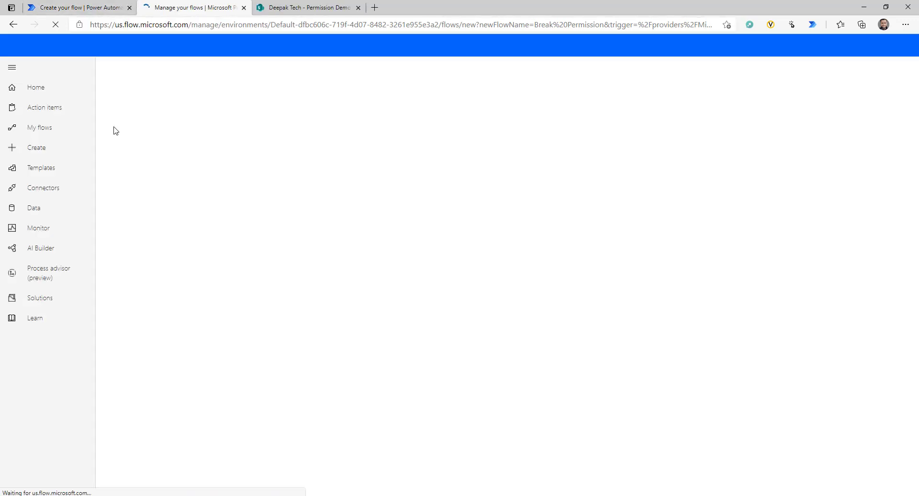
{"action": "left_click", "coordinate": [44, 132]}
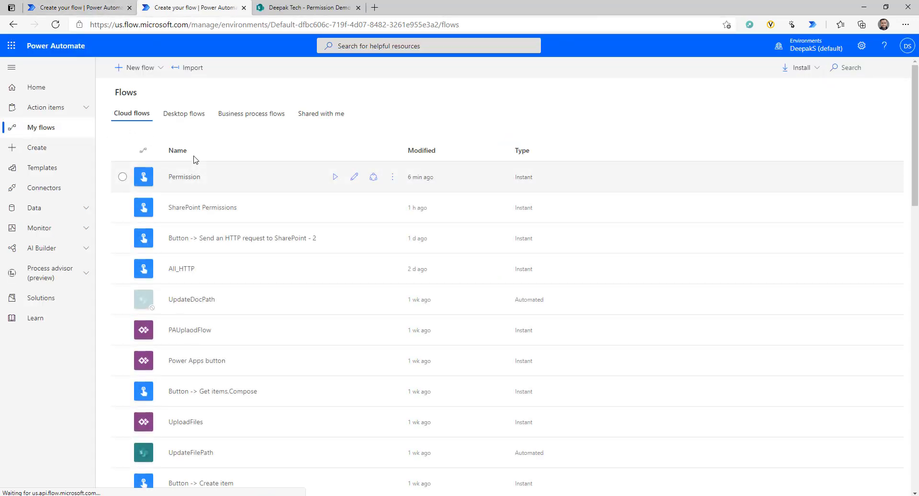
{"action": "left_click", "coordinate": [187, 175]}
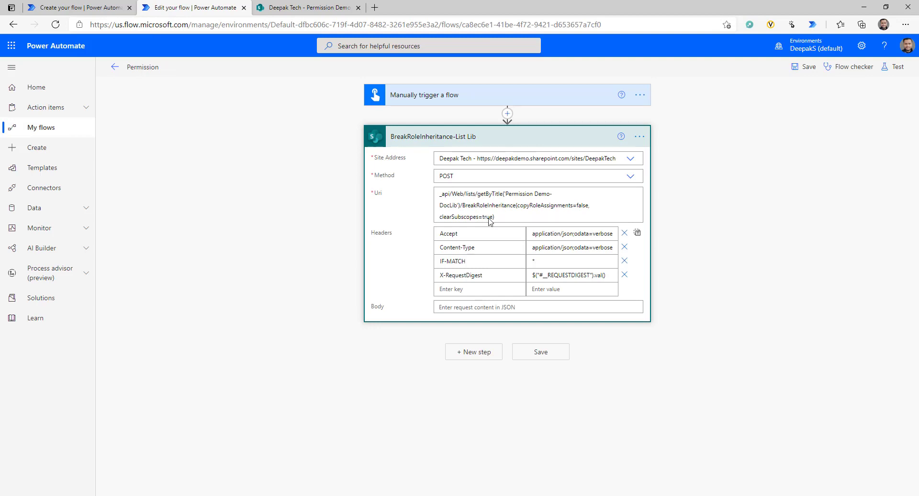
{"action": "left_click", "coordinate": [638, 233]}
{"action": "left_click", "coordinate": [451, 292]}
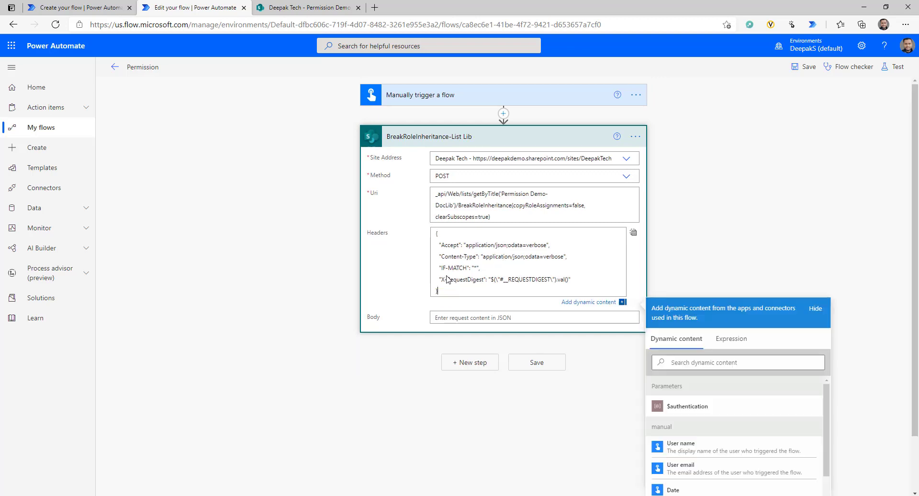
{"action": "left_click_drag", "start_coordinate": [438, 291], "coordinate": [434, 236]}
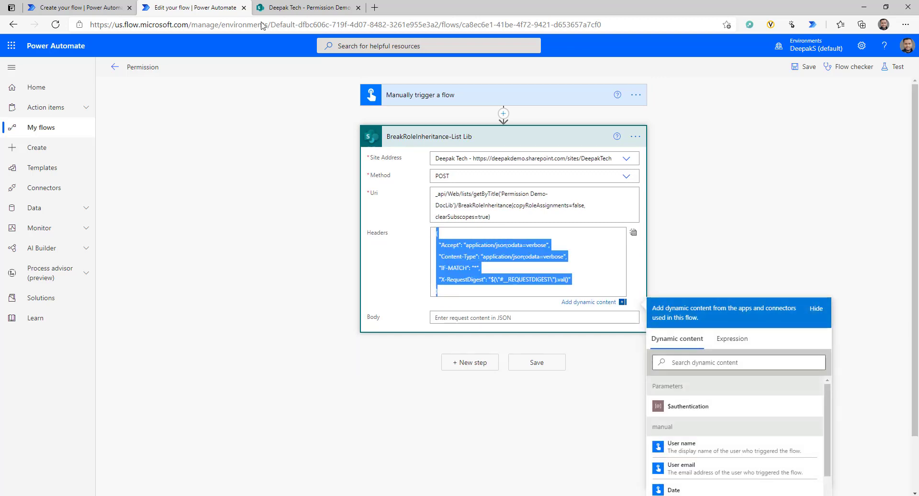
- Give the request Accept, Content-Type, IF-MATCH and X-RequestDigest headers as raw JSON, and save
{"action": "left_click", "coordinate": [80, 7]}
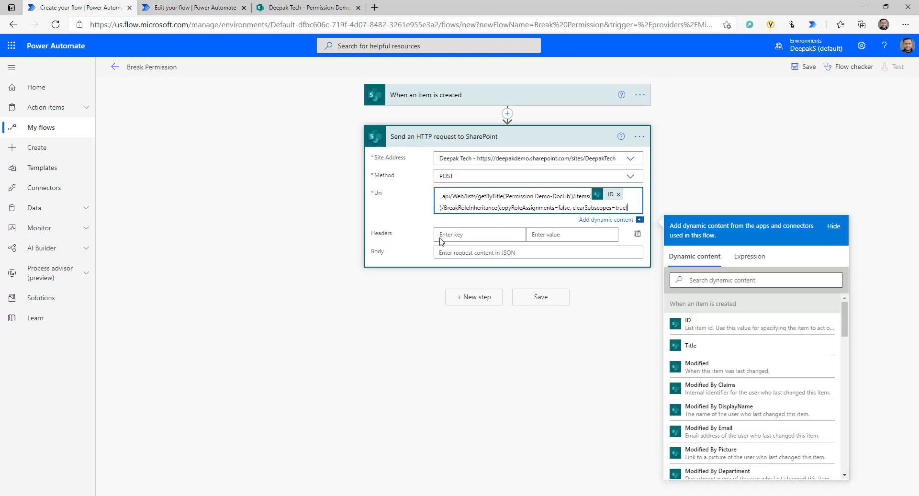
{"action": "left_click", "coordinate": [637, 233]}
{"action": "left_click", "coordinate": [501, 225]}
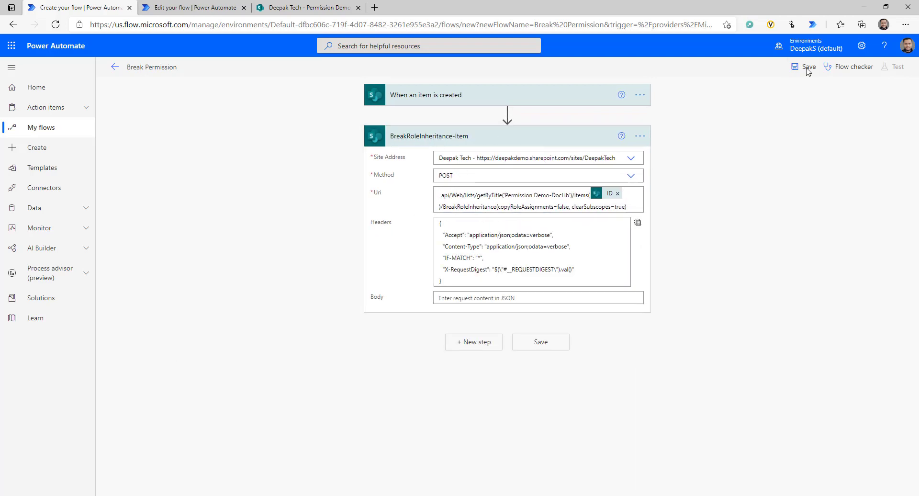
{"action": "left_click", "coordinate": [805, 66]}
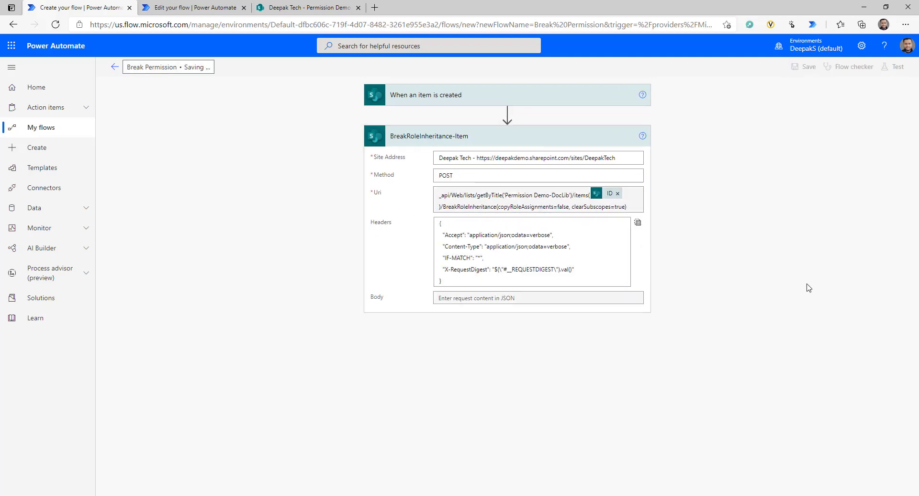
- Create a new folder, Folder1, in the Permission Demo-DocLib library to trigger the flow
{"action": "left_click", "coordinate": [307, 7]}
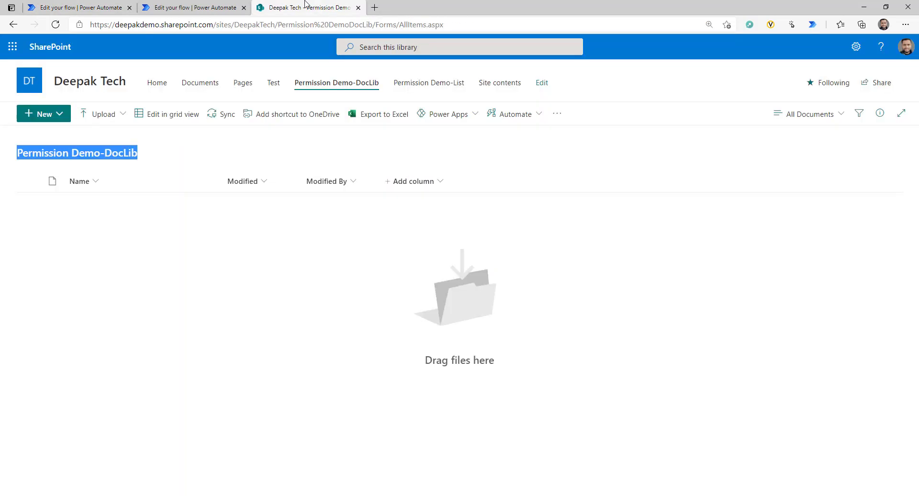
{"action": "left_click", "coordinate": [180, 256]}
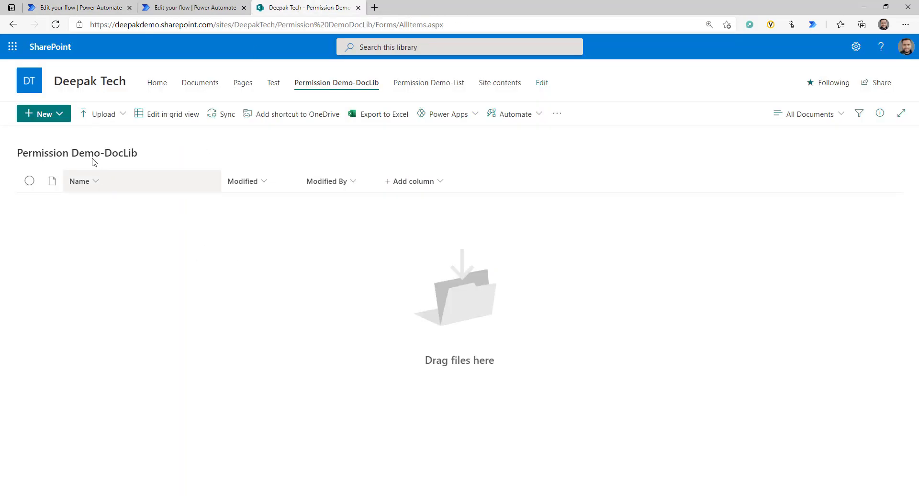
{"action": "left_click", "coordinate": [59, 117]}
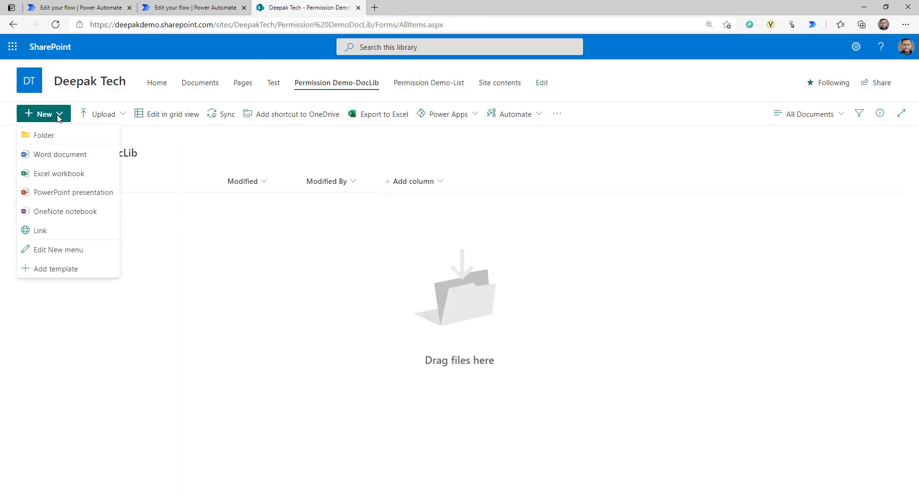
{"action": "left_click", "coordinate": [57, 141]}
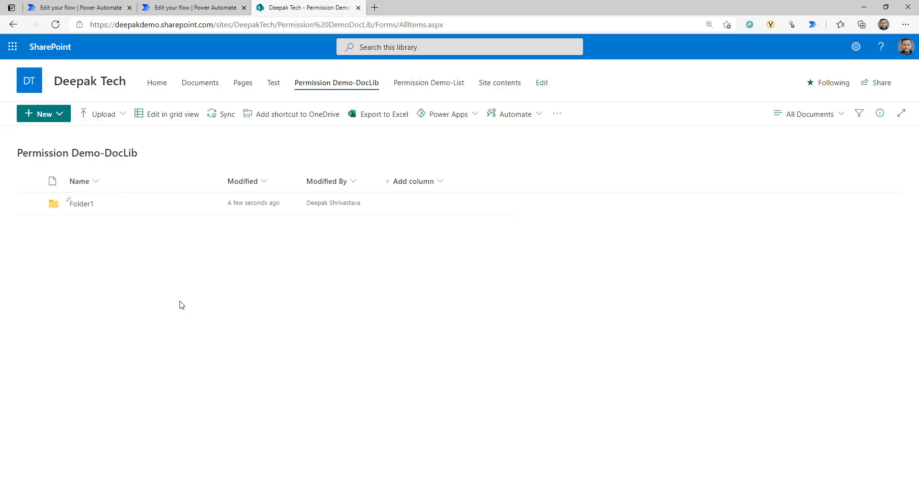
{"action": "left_click", "coordinate": [115, 7]}
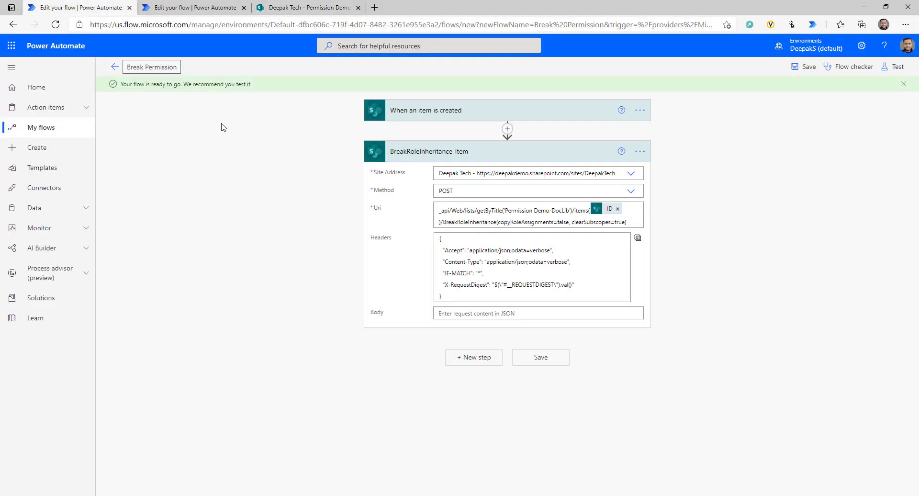
- Check that the latest Break Permission run succeeded, then go back to the library showing Folder1
{"action": "left_click", "coordinate": [115, 68]}
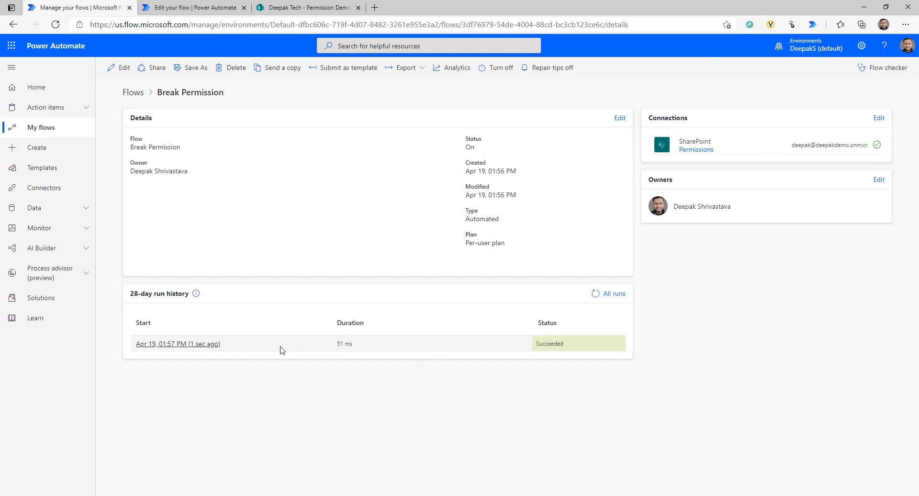
{"action": "left_click", "coordinate": [206, 344]}
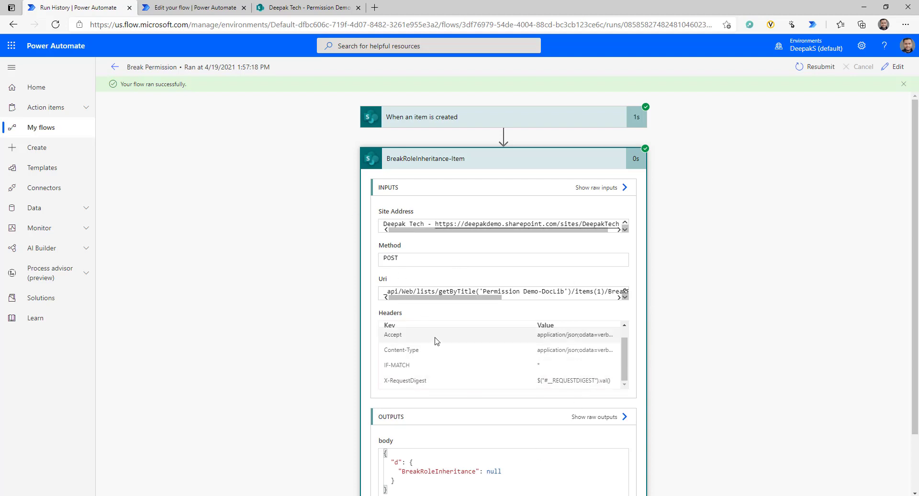
{"action": "left_click", "coordinate": [265, 9]}
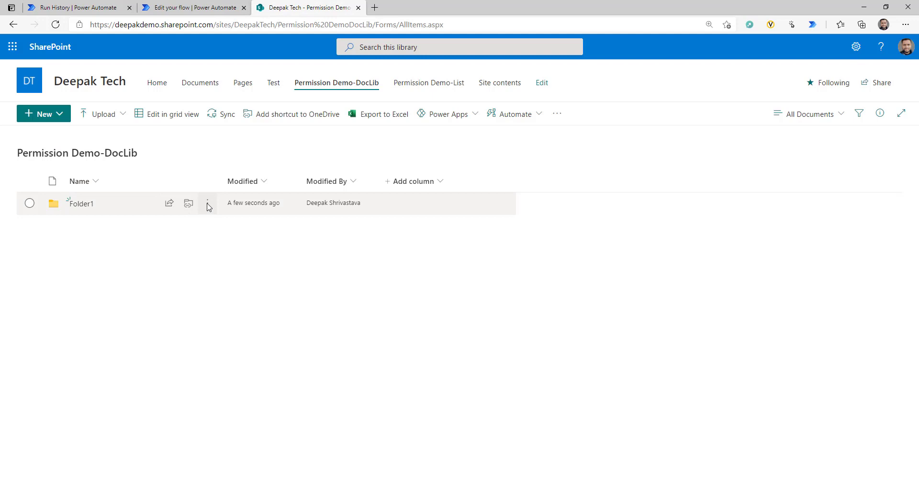
- Open Folder1's Manage access and its advanced permissions page to see its unique permissions
{"action": "left_click", "coordinate": [208, 205]}
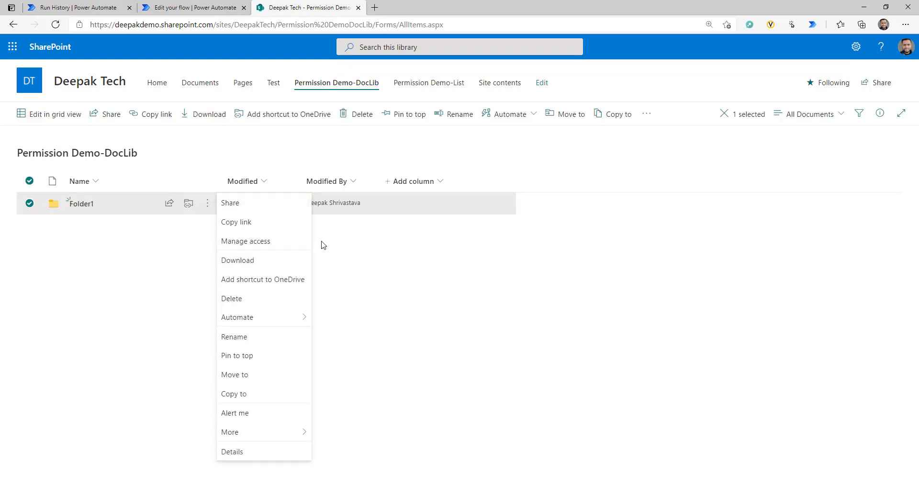
{"action": "left_click", "coordinate": [249, 242]}
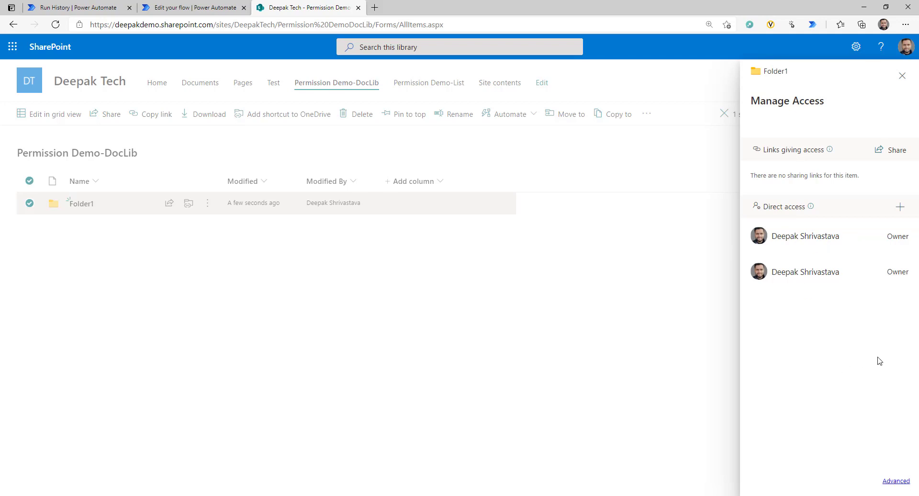
{"action": "left_click", "coordinate": [896, 481]}
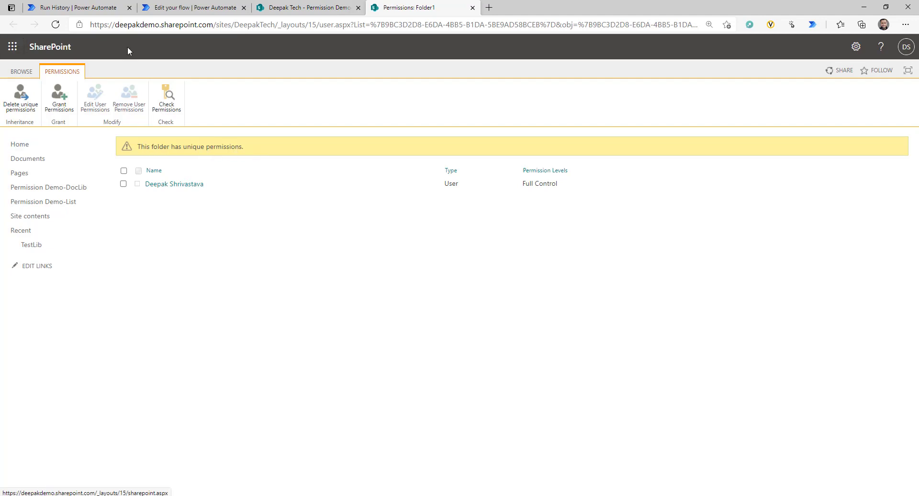
- Check that the Permission Demo-DocLib library still inherits permissions from Deepak Tech
{"action": "left_click", "coordinate": [291, 9]}
{"action": "key", "text": "Escape"}
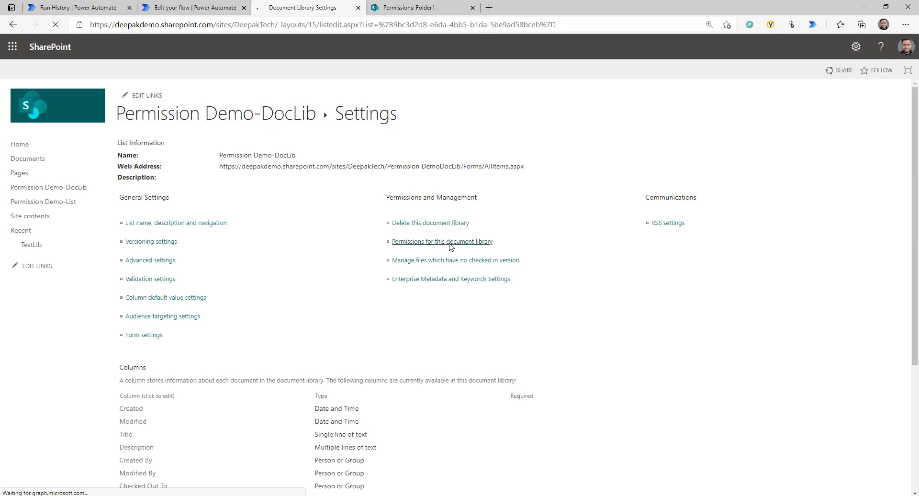
{"action": "left_click", "coordinate": [449, 242]}
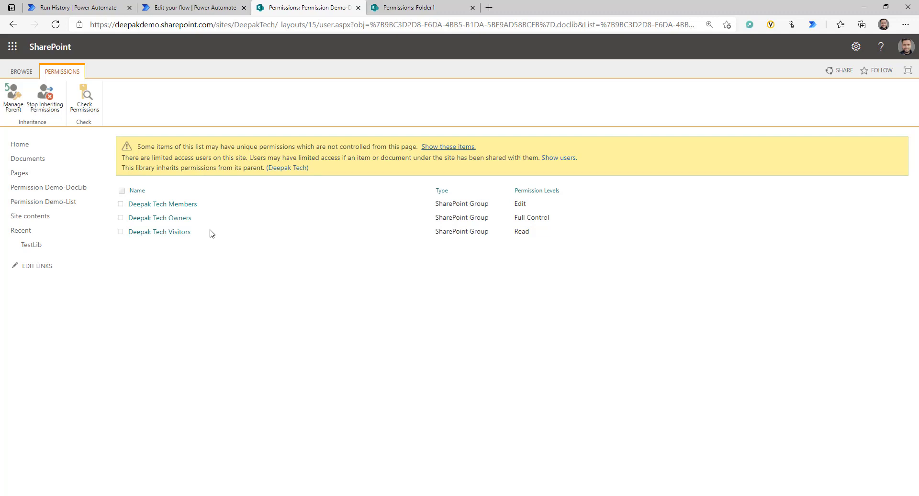
{"action": "key", "text": "ctrl+shift+Tab"}
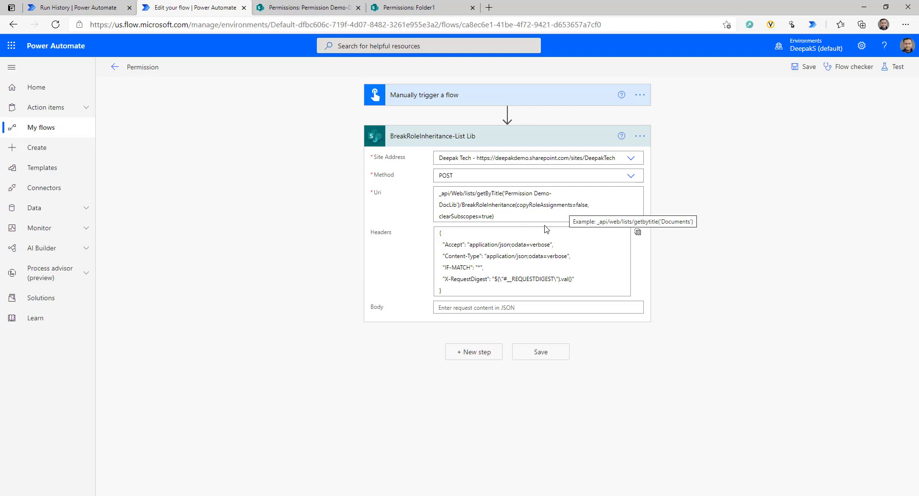
- Inspect the BreakRoleInheritance-List Lib step's Uri without changing it
{"action": "left_click", "coordinate": [514, 218]}
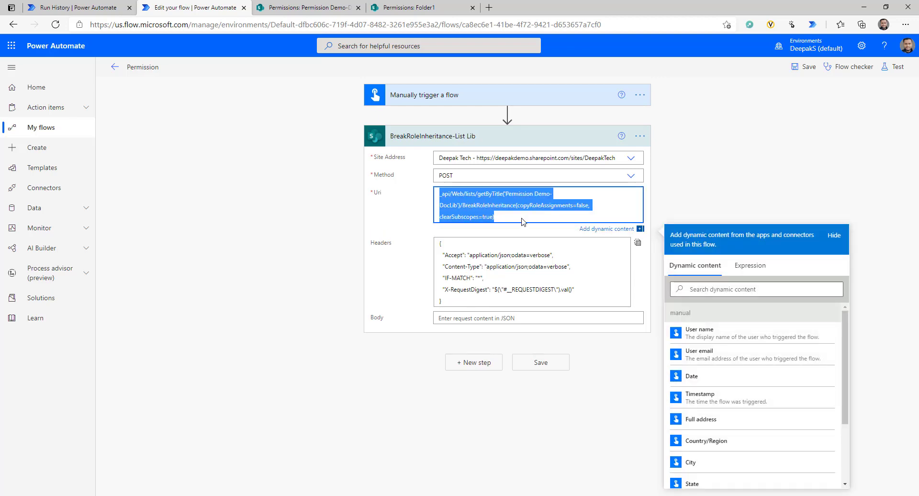
{"action": "left_click", "coordinate": [683, 200]}
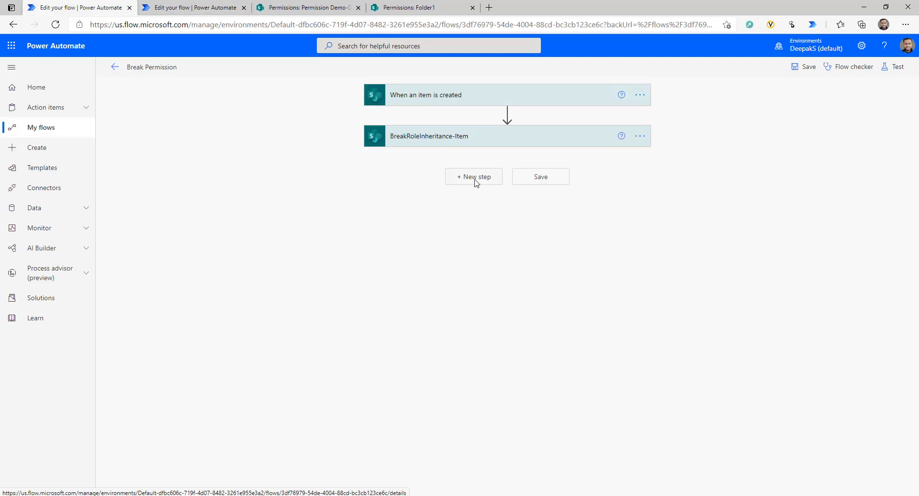
- Add a SharePoint 'Grant access to an item or a folder' action to the flow
{"action": "left_click", "coordinate": [476, 182]}
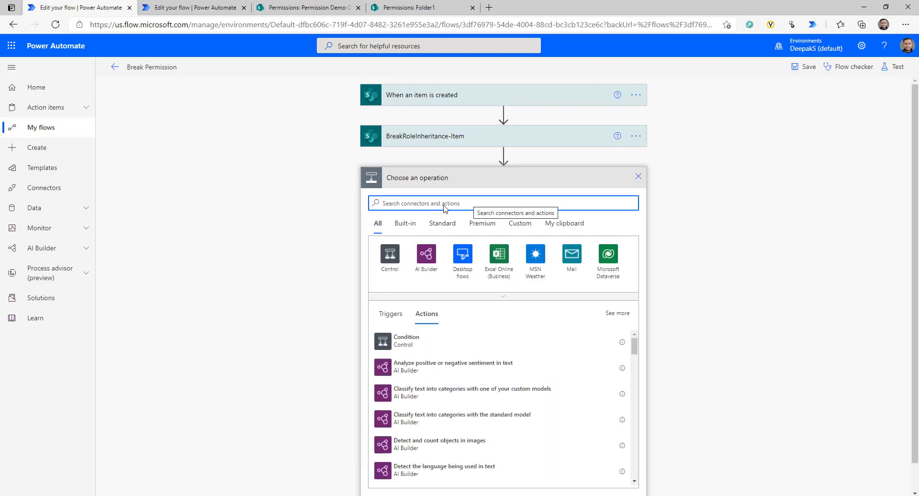
{"action": "type", "text": "sharepoint"}
{"action": "left_click", "coordinate": [383, 250]}
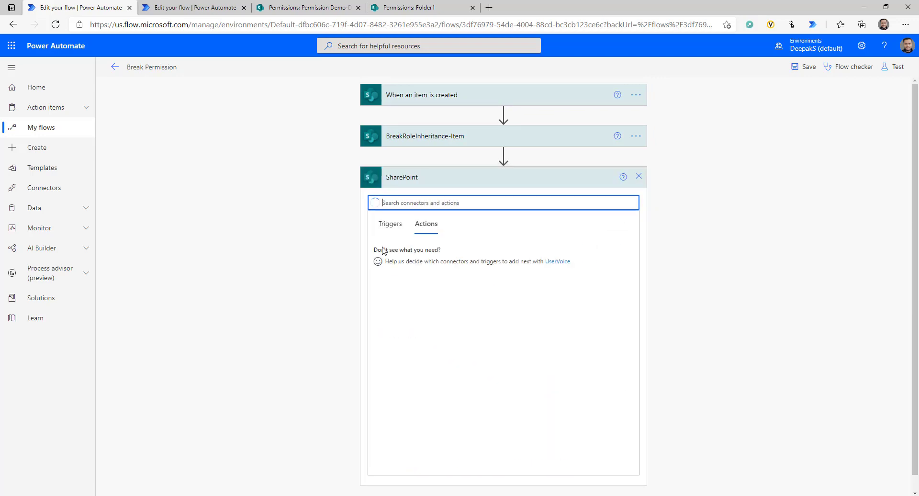
{"action": "scroll", "coordinate": [506, 287], "scroll_direction": "down", "scroll_amount": 1}
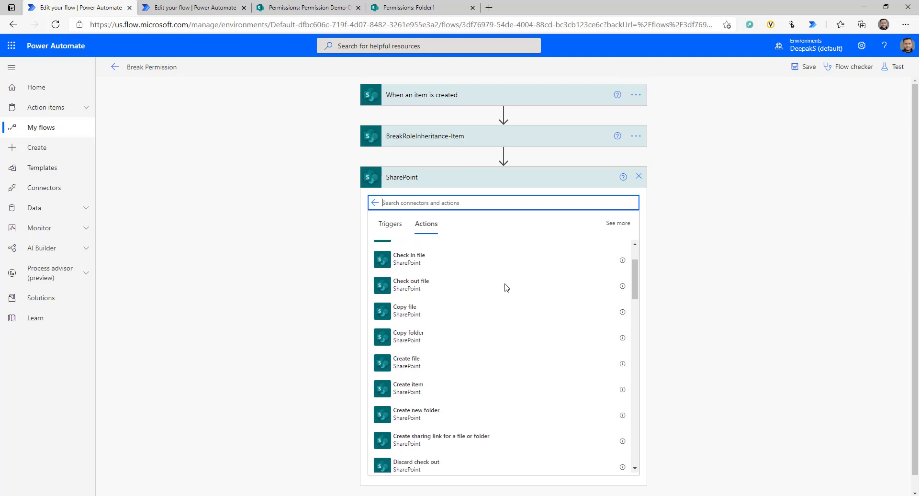
{"action": "scroll", "coordinate": [506, 287], "scroll_direction": "down", "scroll_amount": 3}
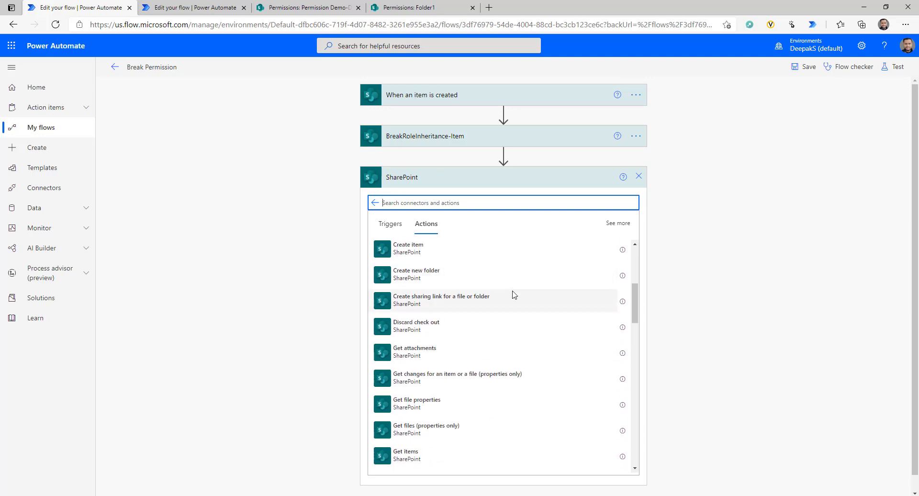
{"action": "type", "text": "gran"}
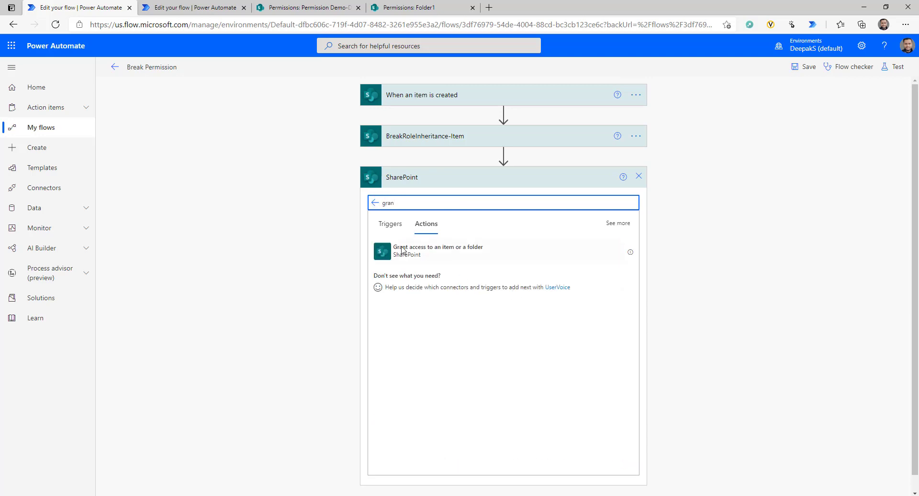
{"action": "left_click", "coordinate": [433, 254]}
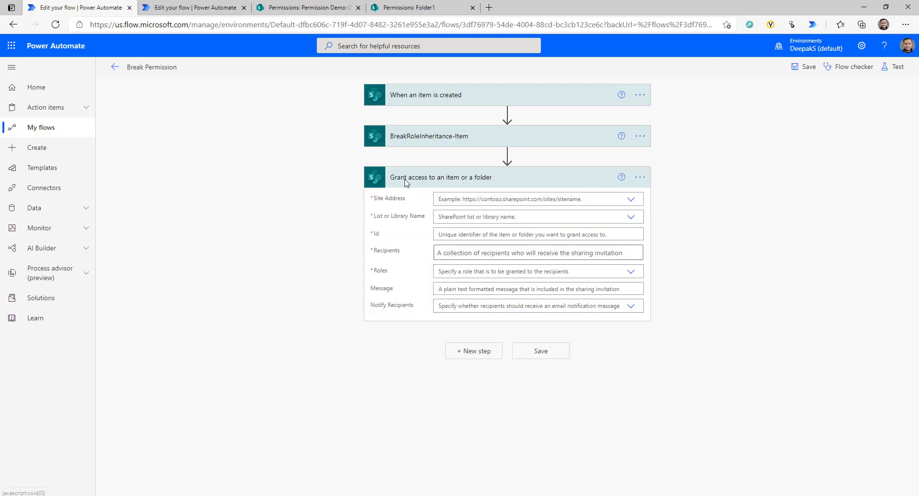
- Target the grant at the Deepak Tech site and the Permission Demo-DocLib library
{"action": "left_click", "coordinate": [631, 201]}
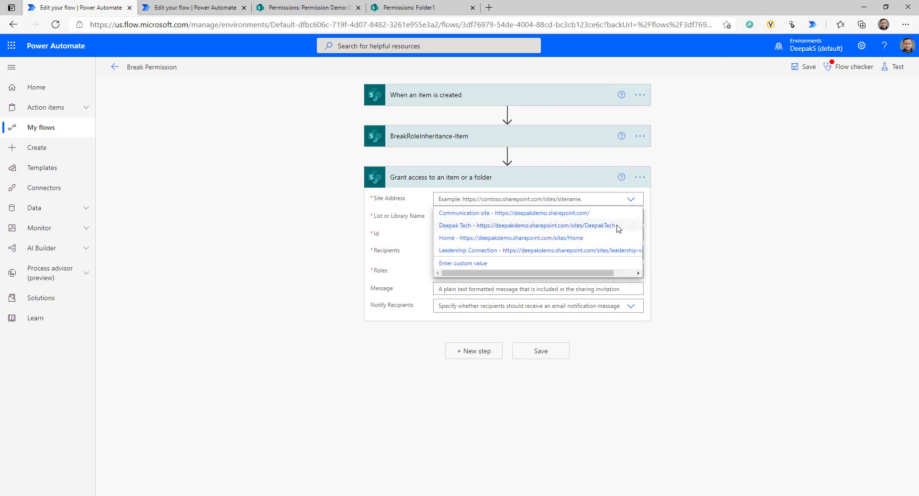
{"action": "left_click", "coordinate": [495, 225]}
{"action": "left_click", "coordinate": [631, 218]}
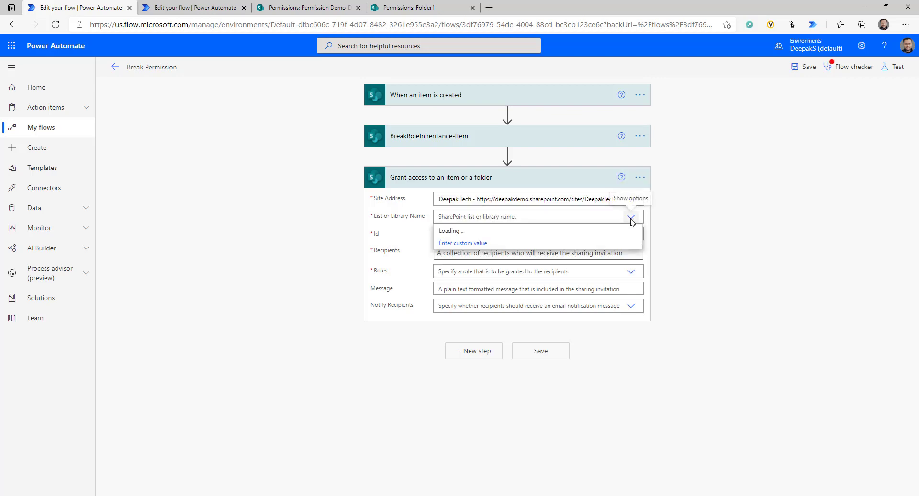
{"action": "left_click", "coordinate": [471, 243]}
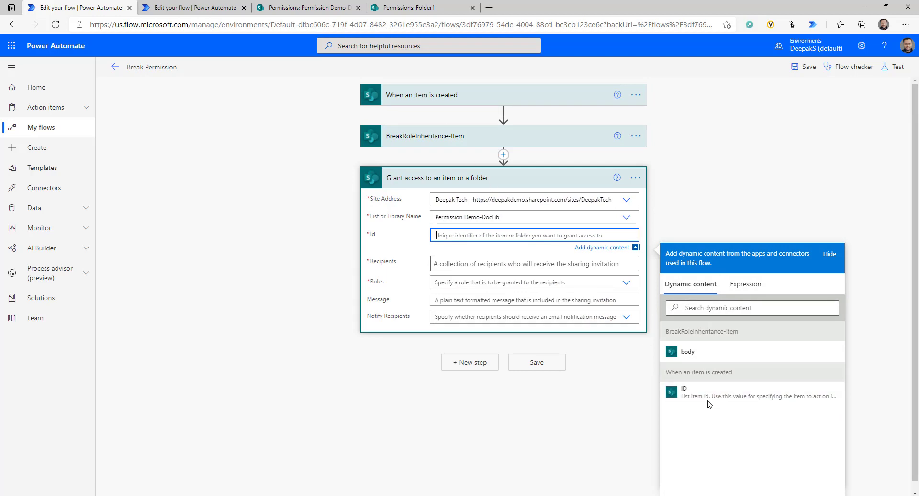
- Grant the created item's ID to the chosen user as recipient with Can view rights
{"action": "left_click", "coordinate": [685, 390]}
{"action": "key", "text": "Tab"}
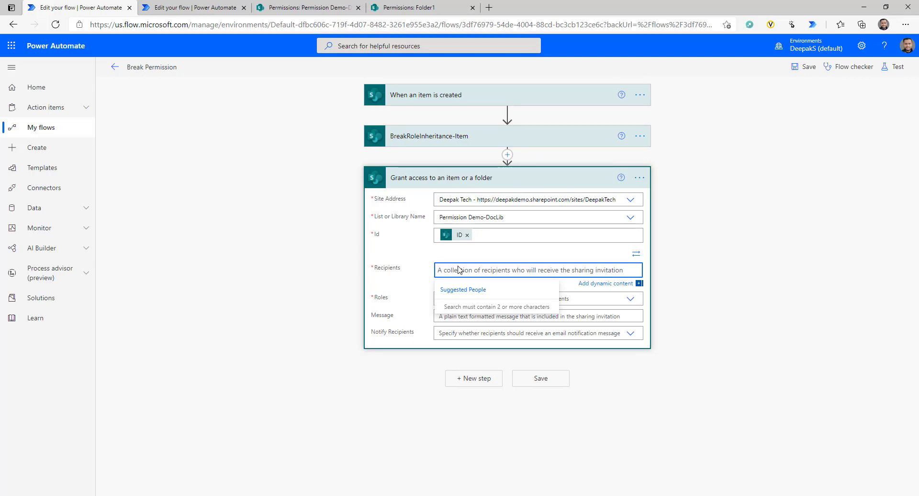
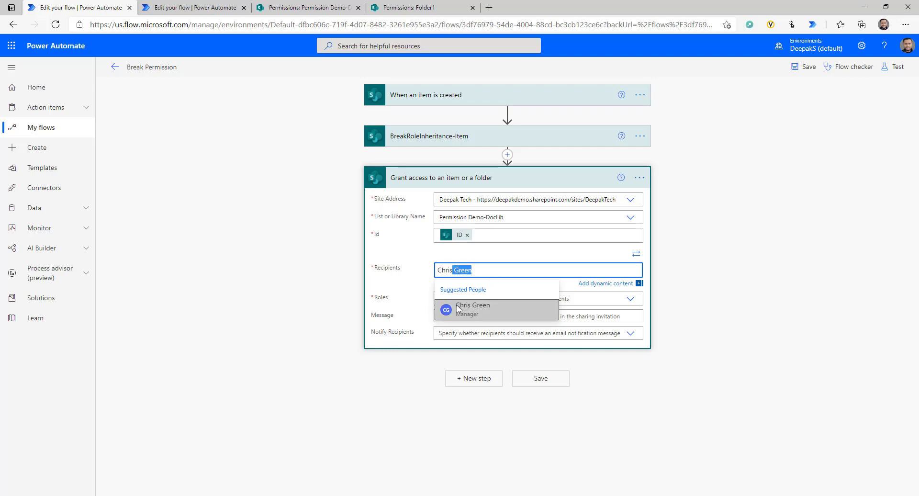
{"action": "left_click", "coordinate": [460, 310]}
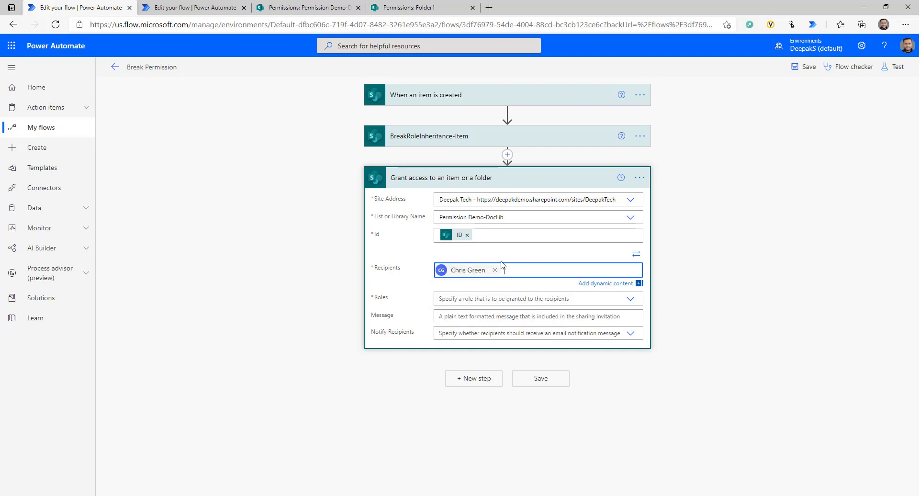
{"action": "left_click", "coordinate": [631, 300]}
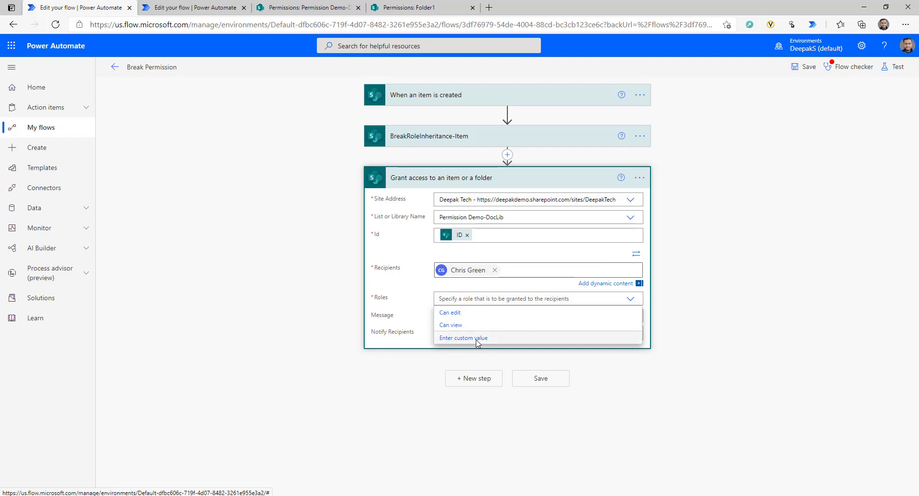
{"action": "left_click", "coordinate": [407, 310]}
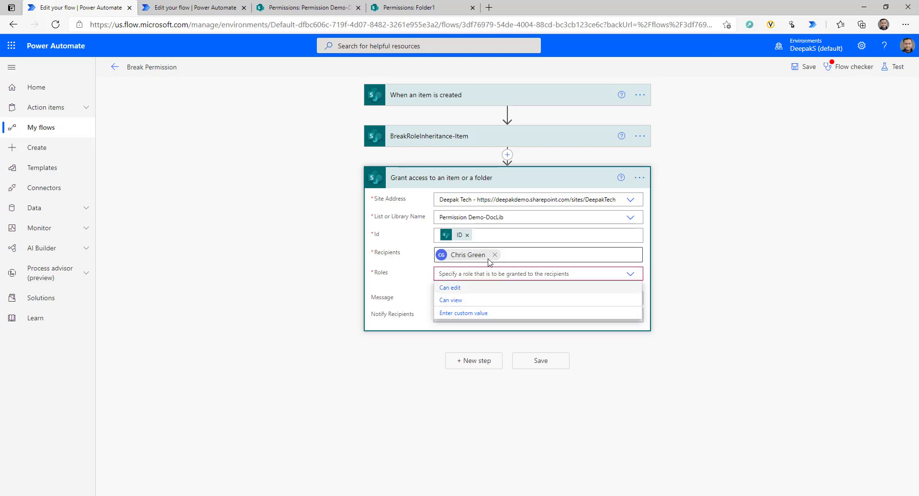
{"action": "left_click", "coordinate": [453, 299]}
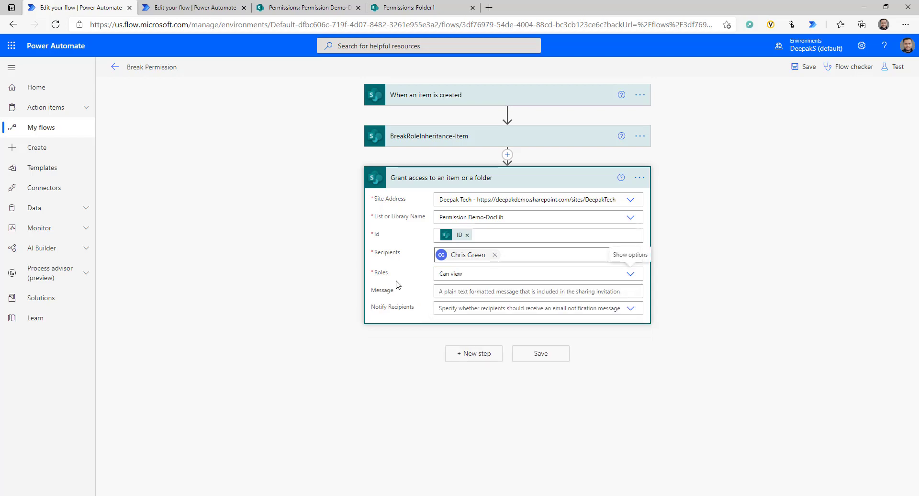
- Set Notify Recipients to No and save the Break Permission flow
{"action": "left_click", "coordinate": [484, 292]}
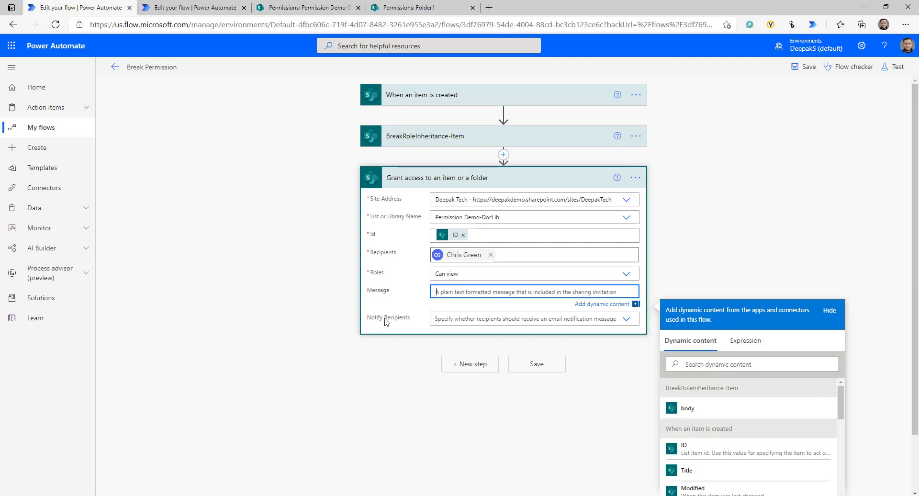
{"action": "left_click", "coordinate": [620, 320]}
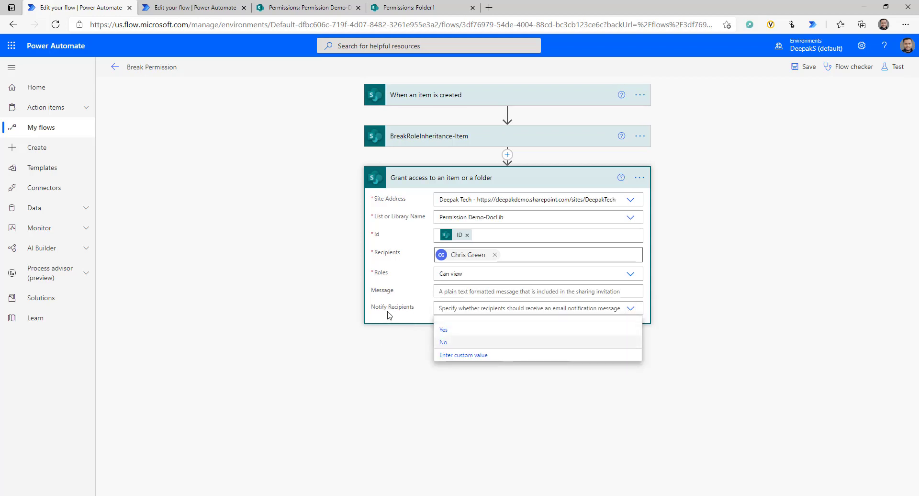
{"action": "left_click", "coordinate": [460, 342]}
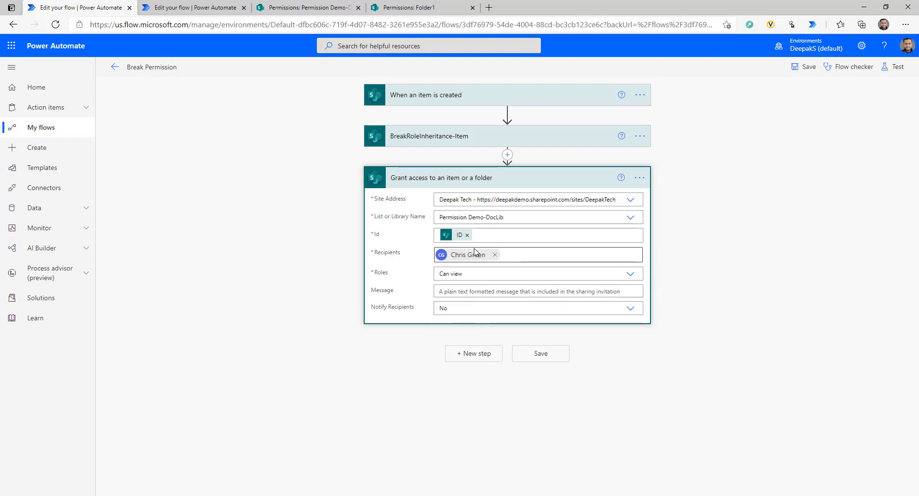
{"action": "left_click", "coordinate": [534, 258]}
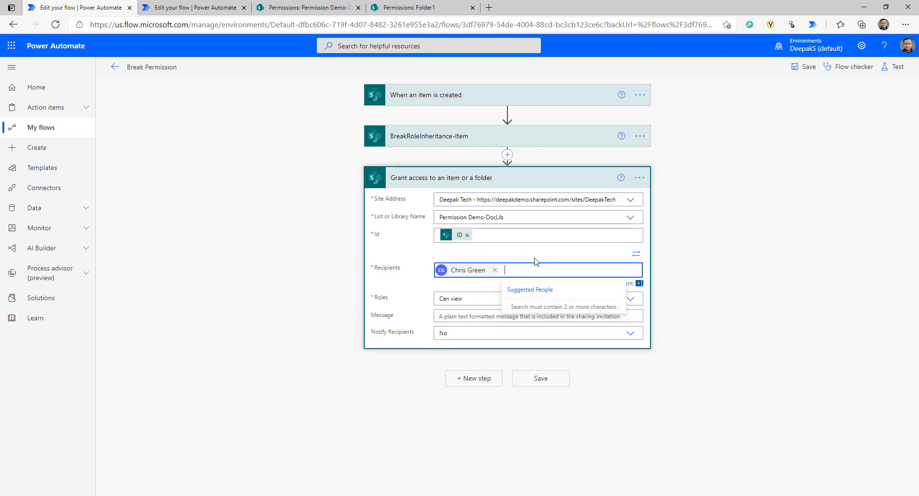
{"action": "left_click", "coordinate": [804, 67]}
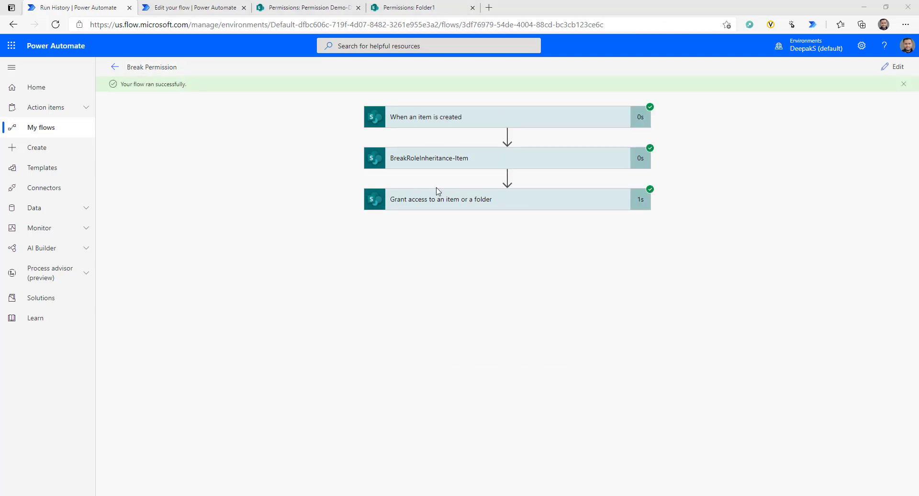
- Switch between SharePoint and Power Automate to reach the Break Permission run history
{"action": "key", "text": "alt+Tab"}
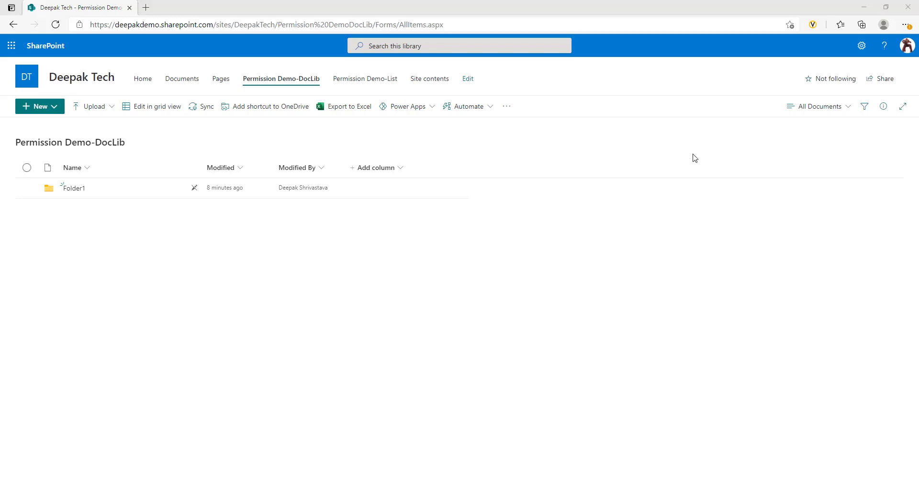
{"action": "left_click", "coordinate": [864, 8]}
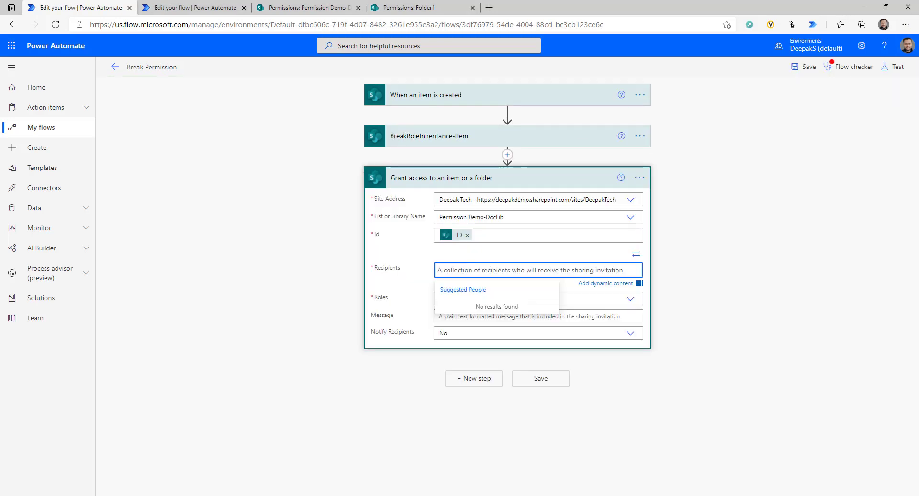
{"action": "type", "text": "alis"}
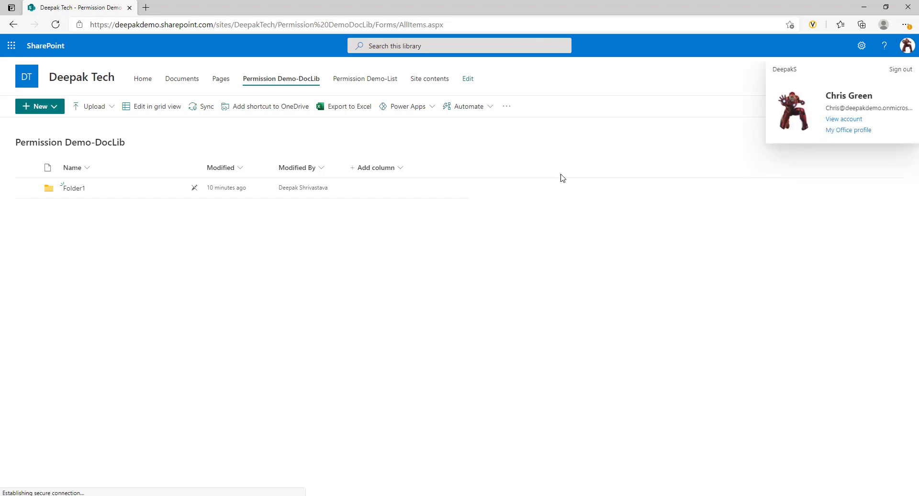
{"action": "left_click", "coordinate": [159, 224]}
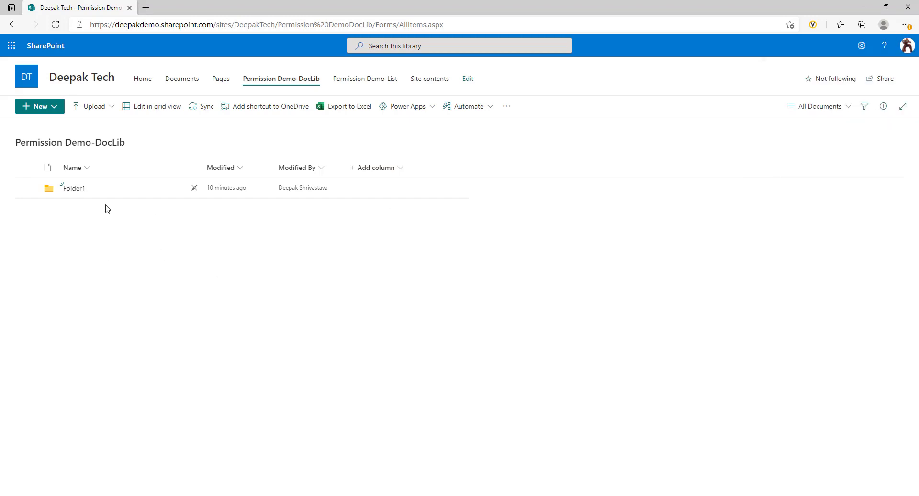
{"action": "key", "text": "alt+Tab"}
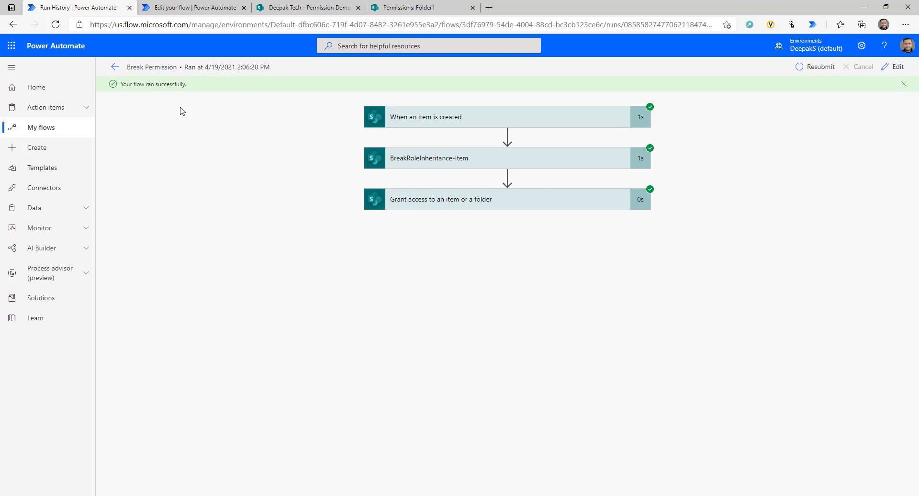
- Reload Permission Demo-DocLib so Folder1 and Folder2 appear, and glance at the trigger's run details
{"action": "left_click", "coordinate": [335, 8]}
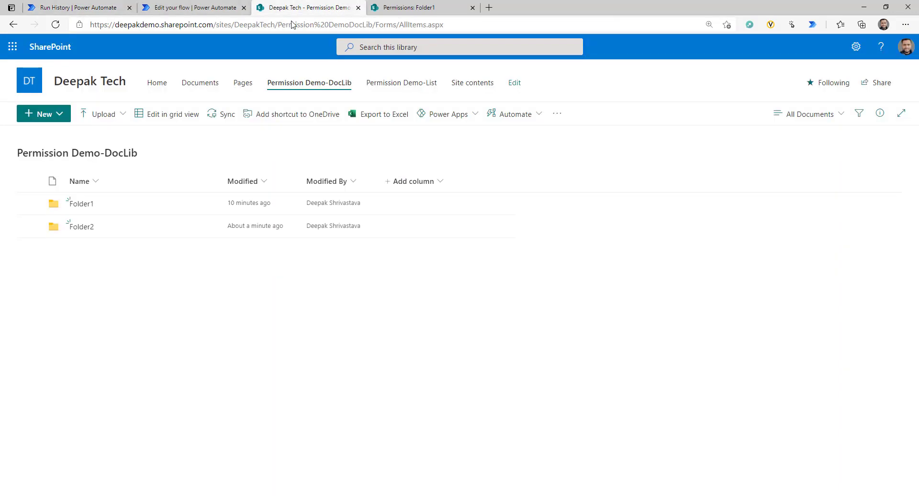
{"action": "left_click", "coordinate": [55, 24]}
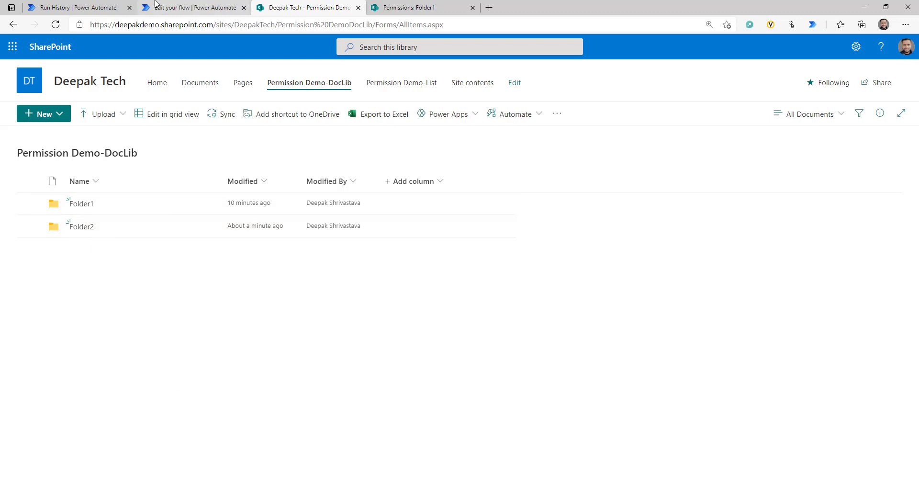
{"action": "left_click", "coordinate": [92, 7]}
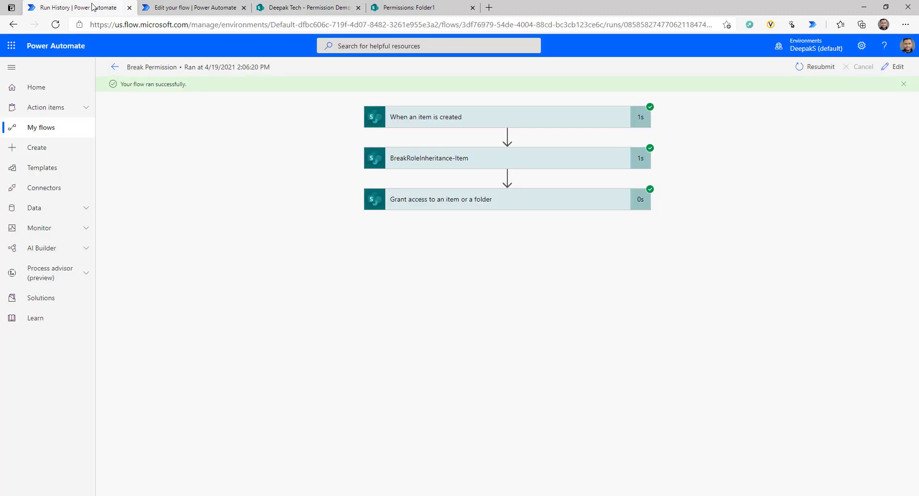
{"action": "left_click", "coordinate": [454, 121]}
{"action": "left_click", "coordinate": [454, 121]}
- Open Folder1, return to the library root via the breadcrumb, then go back to the flow editor
{"action": "left_click", "coordinate": [306, 7]}
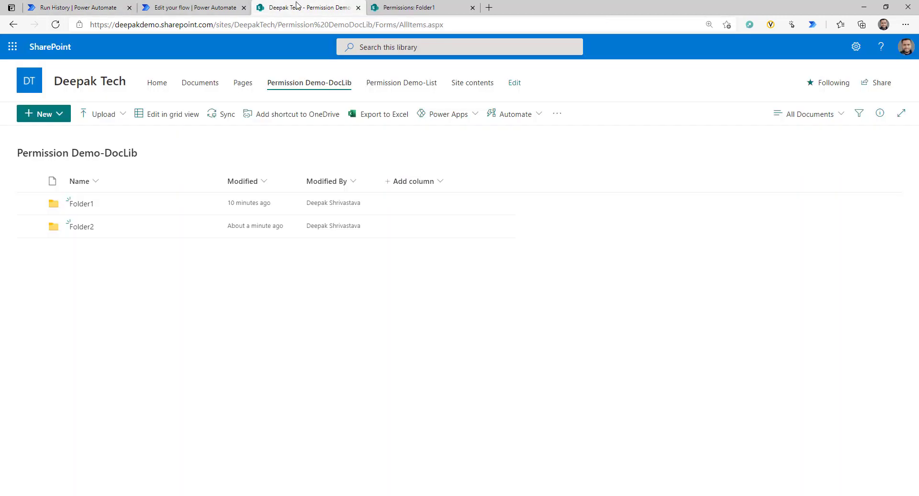
{"action": "left_click", "coordinate": [85, 204]}
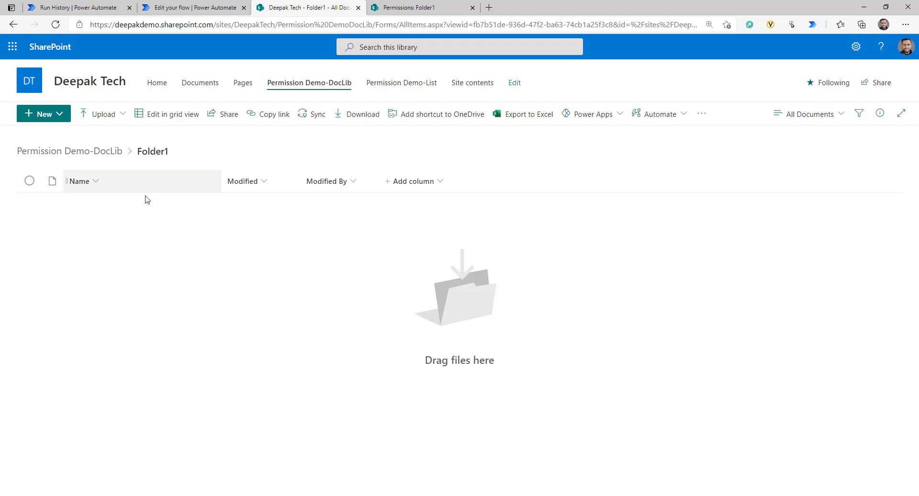
{"action": "left_click", "coordinate": [111, 152]}
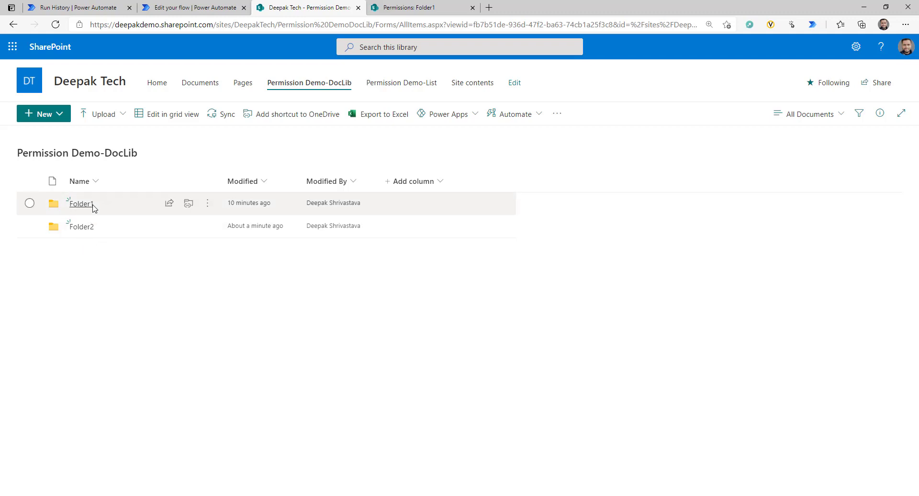
{"action": "left_click", "coordinate": [190, 8]}
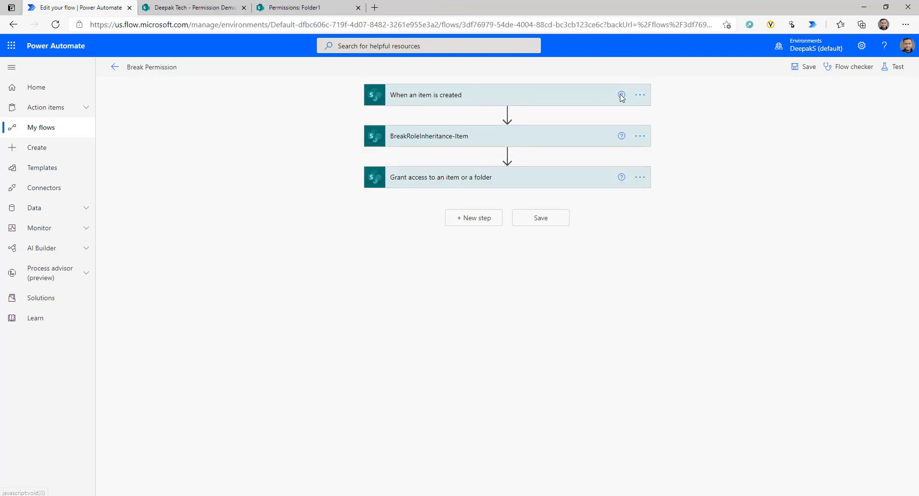
- Add a Condition after the trigger checking that IsFolder is equal to true
{"action": "left_click", "coordinate": [640, 96]}
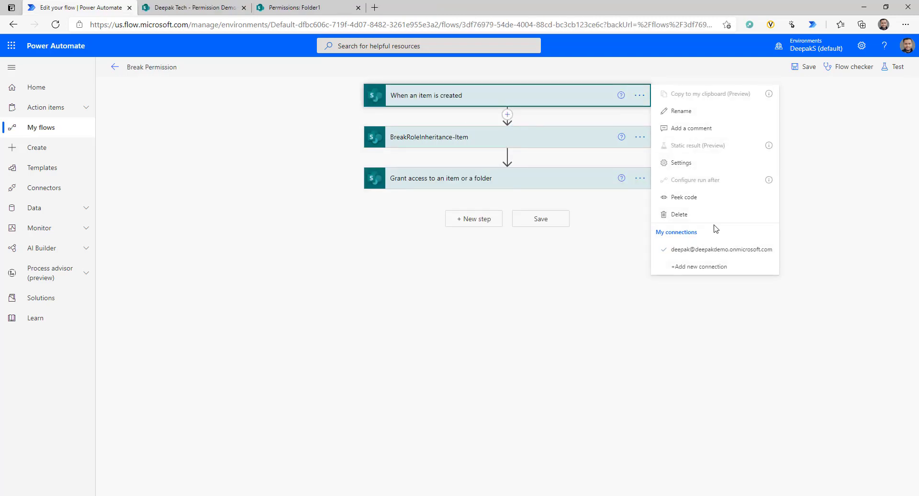
{"action": "left_click", "coordinate": [507, 114]}
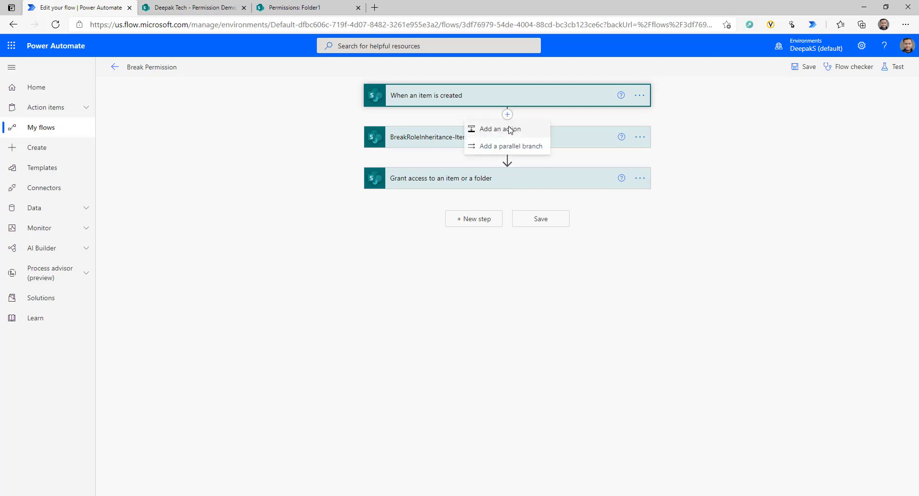
{"action": "left_click", "coordinate": [504, 129]}
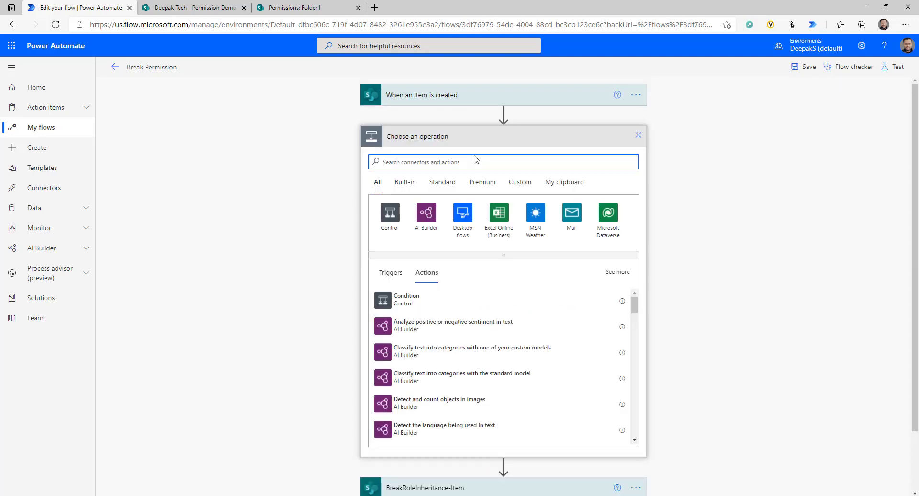
{"action": "type", "text": "co"}
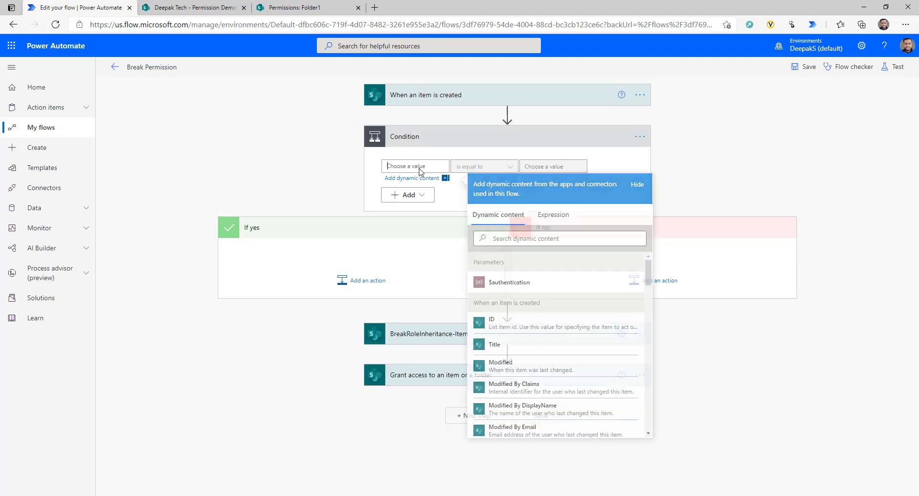
{"action": "left_click", "coordinate": [530, 239]}
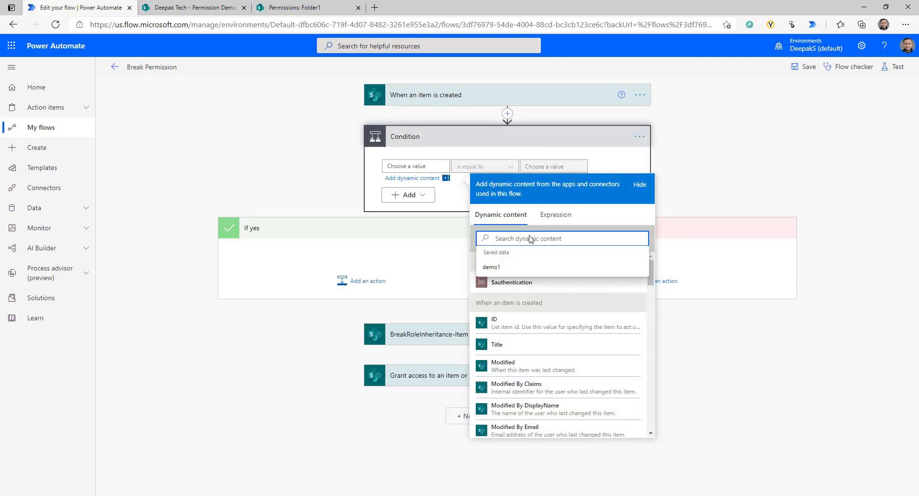
{"action": "type", "text": "isfo"}
{"action": "left_click", "coordinate": [508, 281]}
{"action": "left_click", "coordinate": [554, 166]}
{"action": "type", "text": "true"}
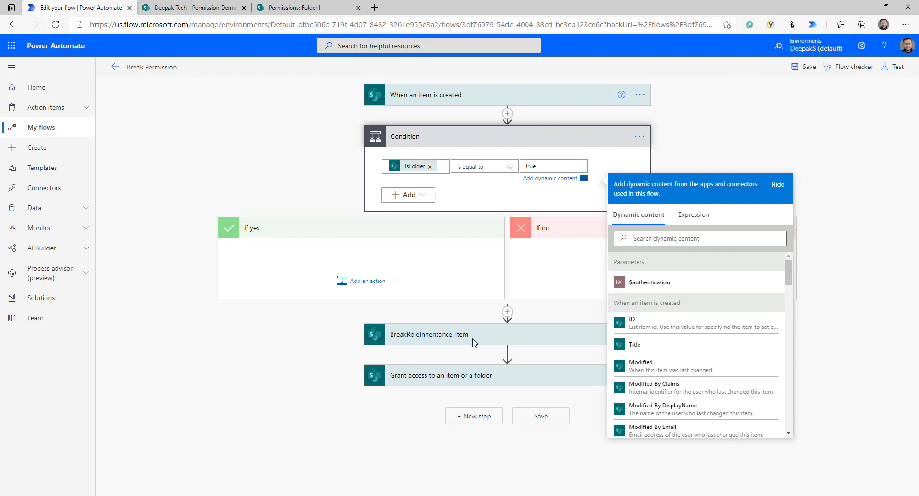
- Move BreakRoleInheritance-Item and the Grant access step into If yes, then save the flow
{"action": "left_click_drag", "start_coordinate": [474, 337], "coordinate": [356, 253]}
{"action": "left_click_drag", "start_coordinate": [461, 357], "coordinate": [341, 290]}
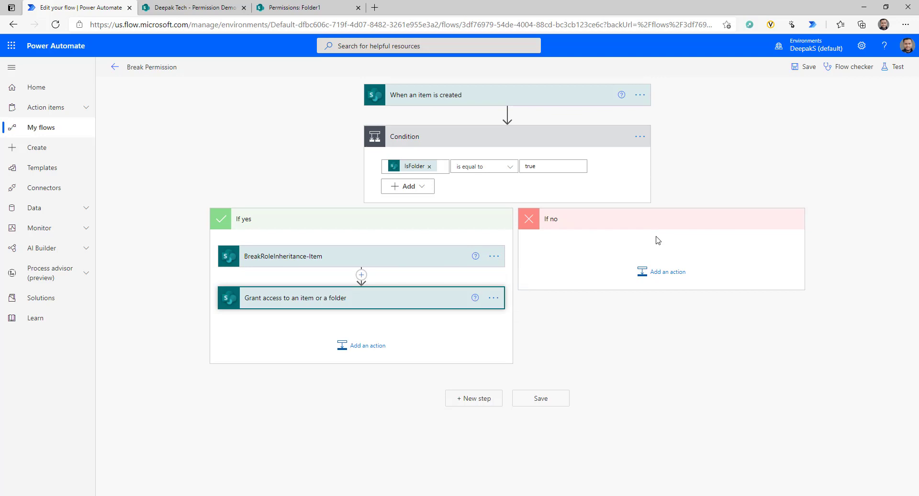
{"action": "left_click", "coordinate": [806, 67]}
{"action": "left_click", "coordinate": [194, 7]}
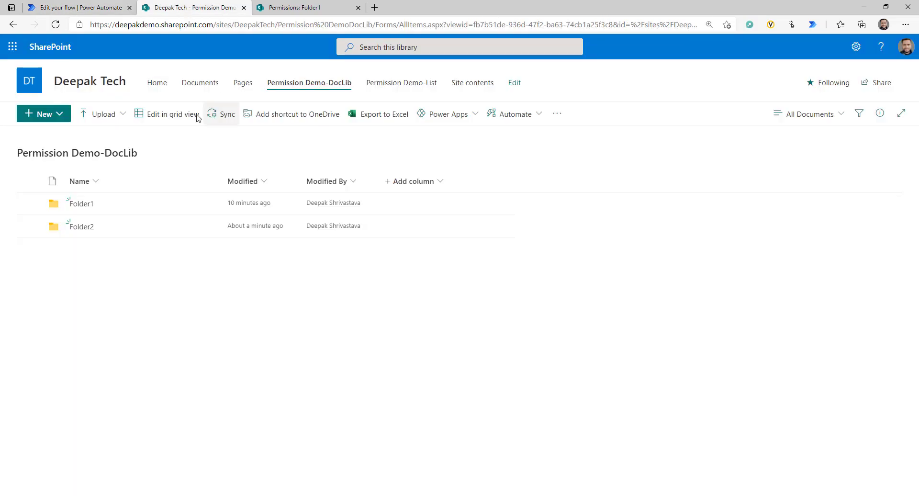
- Inspect the latest run: the IsFolder condition evaluated false and both permission steps were skipped
{"action": "left_click", "coordinate": [76, 204]}
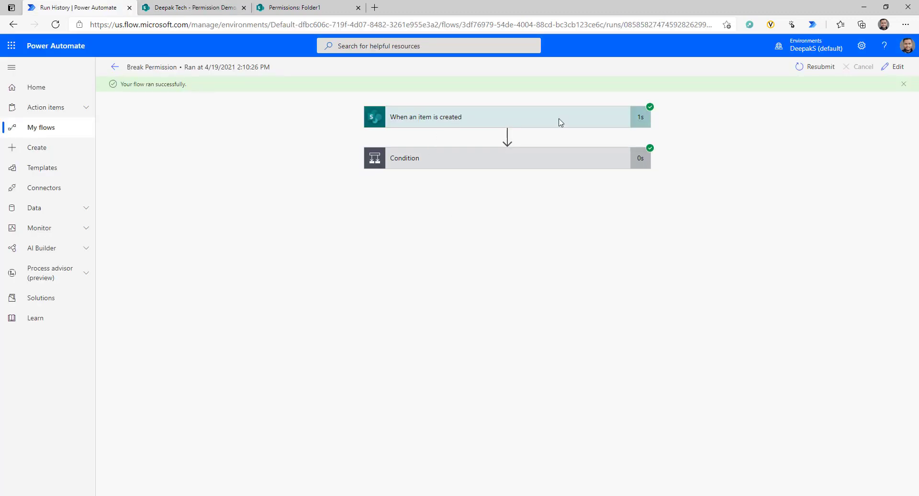
{"action": "left_click", "coordinate": [481, 122]}
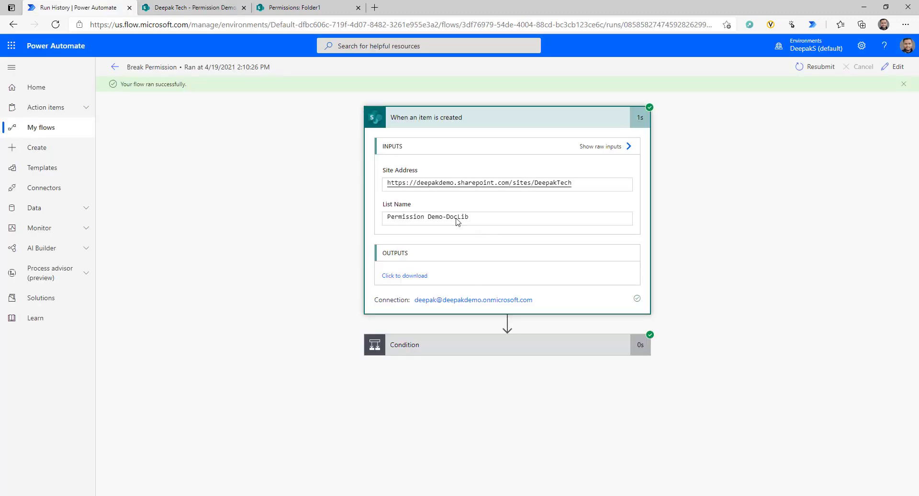
{"action": "left_click", "coordinate": [465, 351]}
{"action": "scroll", "coordinate": [645, 285], "scroll_direction": "down", "scroll_amount": 2}
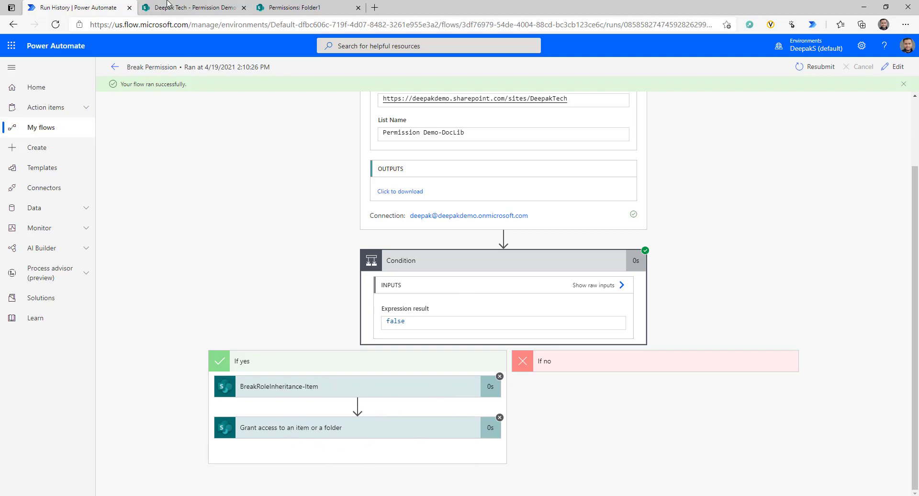
{"action": "left_click", "coordinate": [300, 7]}
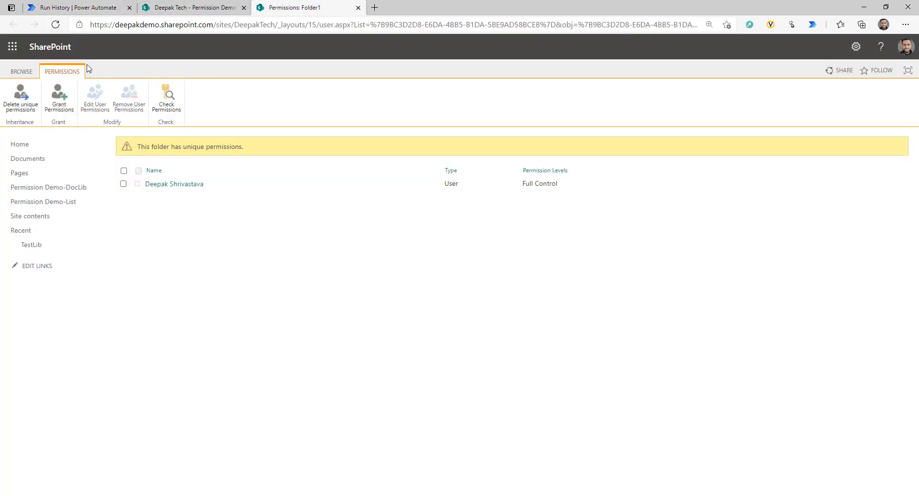
{"action": "left_click", "coordinate": [211, 7]}
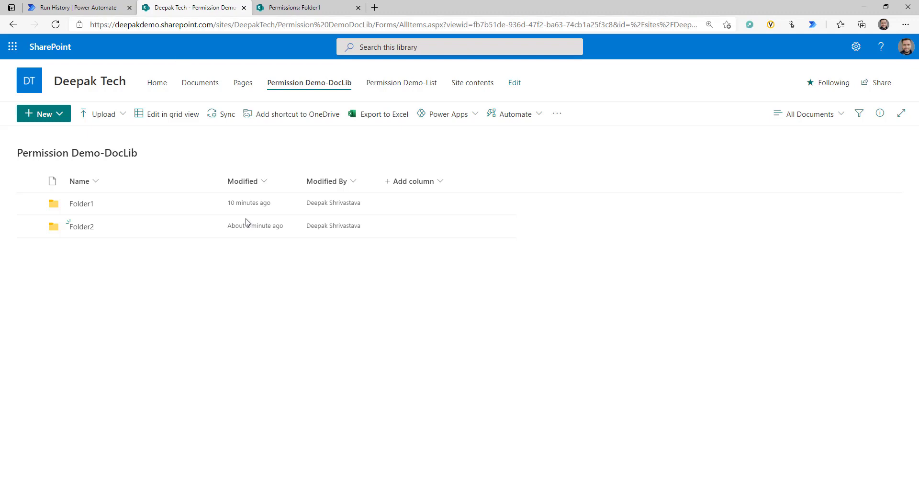
- Open emoji.gif's advanced permissions in Folder1 to confirm it inherits from the folder
{"action": "left_click", "coordinate": [81, 204]}
{"action": "left_click", "coordinate": [208, 205]}
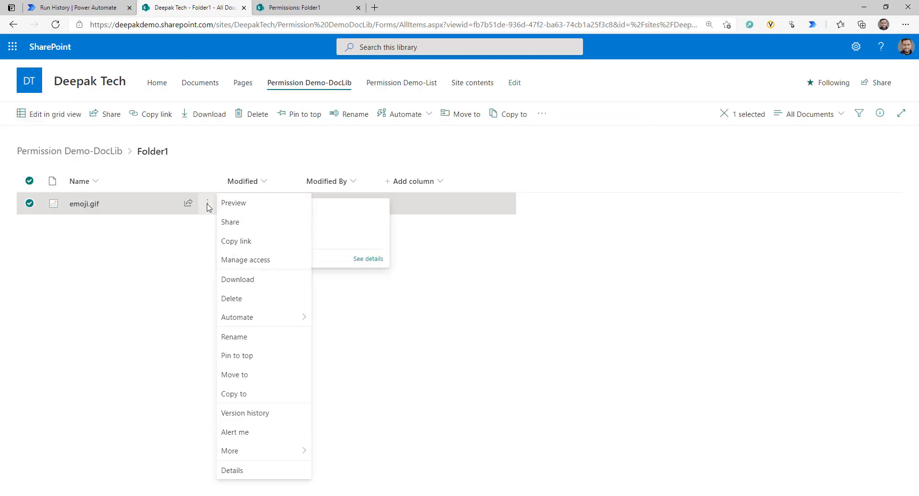
{"action": "left_click", "coordinate": [255, 261]}
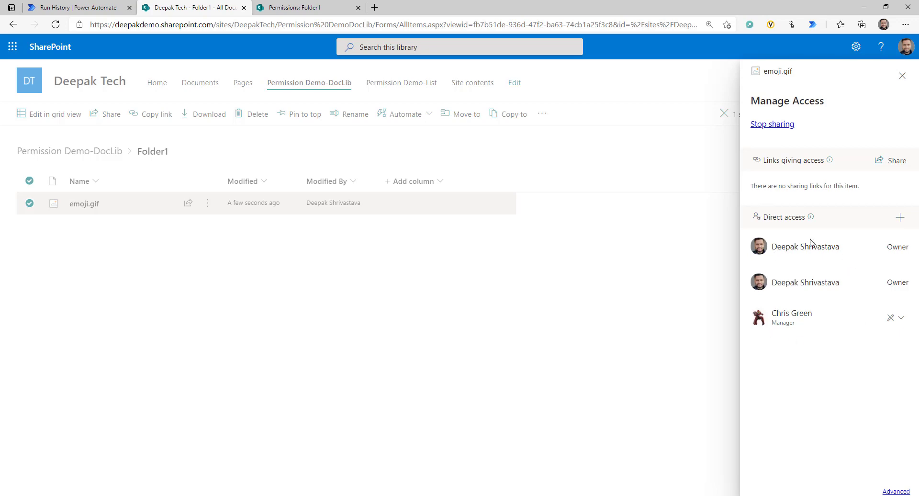
{"action": "left_click", "coordinate": [896, 491]}
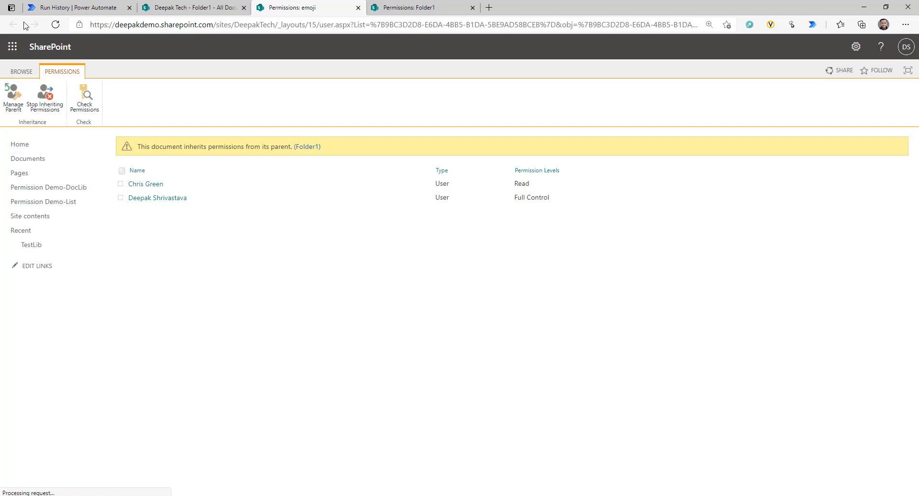
- Return to the Break Permission run history and open the flow for editing
{"action": "left_click", "coordinate": [223, 6]}
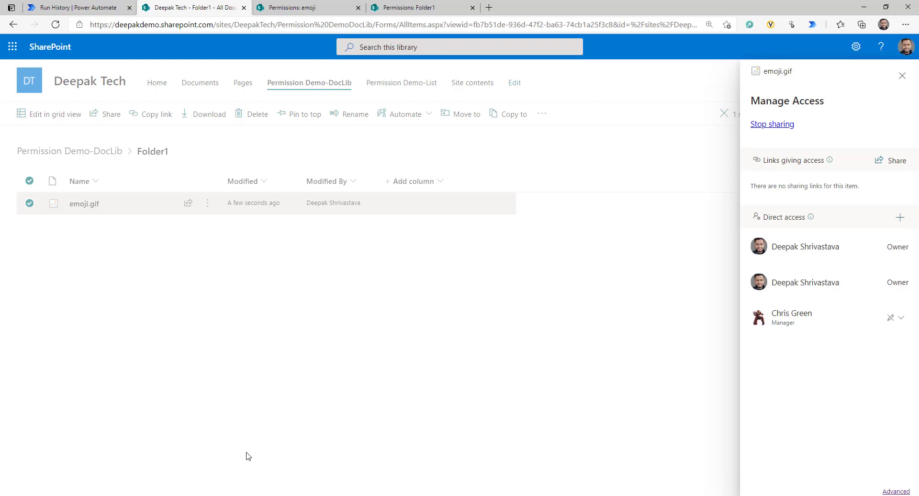
{"action": "left_click", "coordinate": [70, 5]}
{"action": "left_click", "coordinate": [899, 68]}
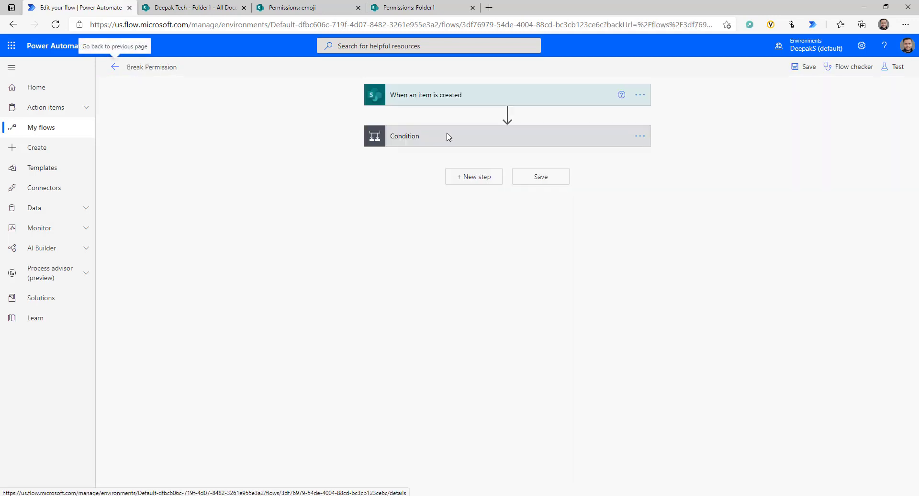
- Expand the Condition card to review its IsFolder is equal to true rule
{"action": "left_click", "coordinate": [448, 136]}
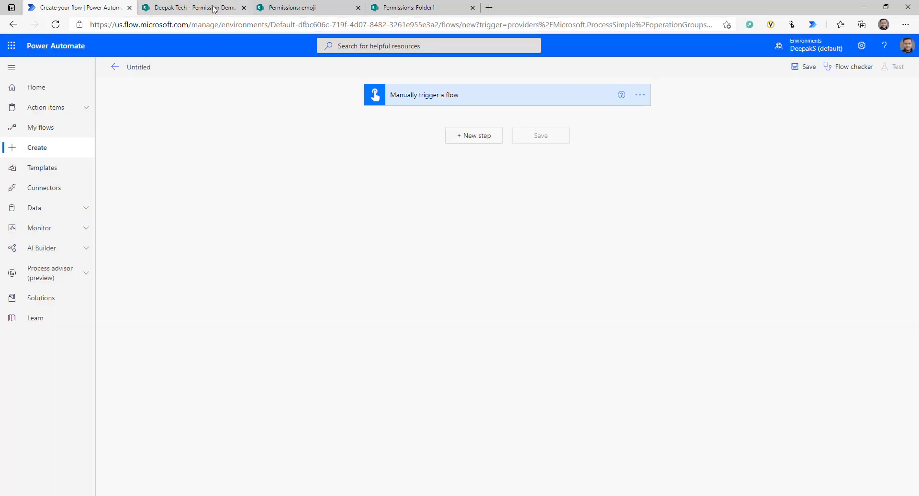
- Open Permission Demo-List's settings and go to Permissions for this list
{"action": "left_click", "coordinate": [202, 7]}
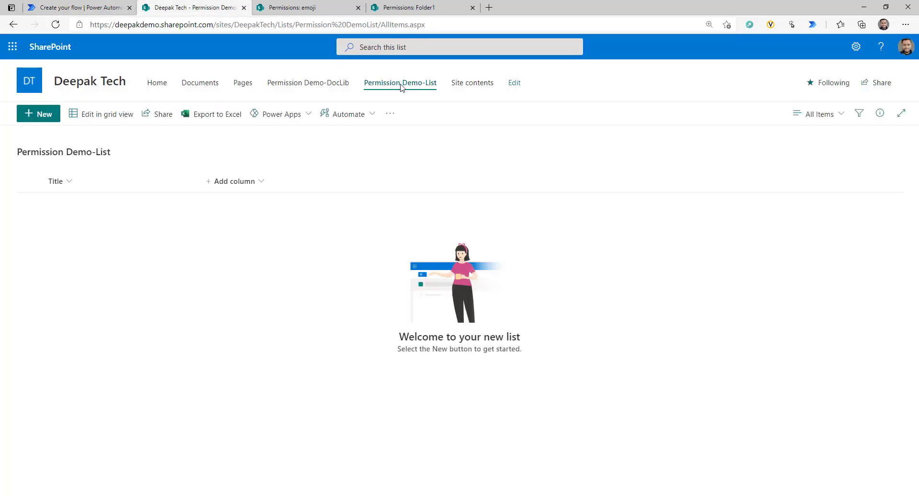
{"action": "left_click", "coordinate": [856, 47]}
{"action": "left_click", "coordinate": [778, 155]}
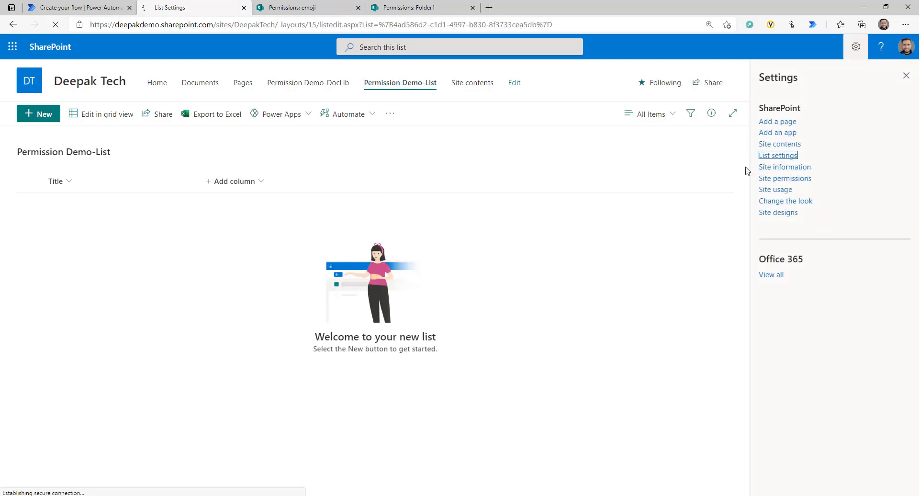
{"action": "left_click", "coordinate": [430, 242]}
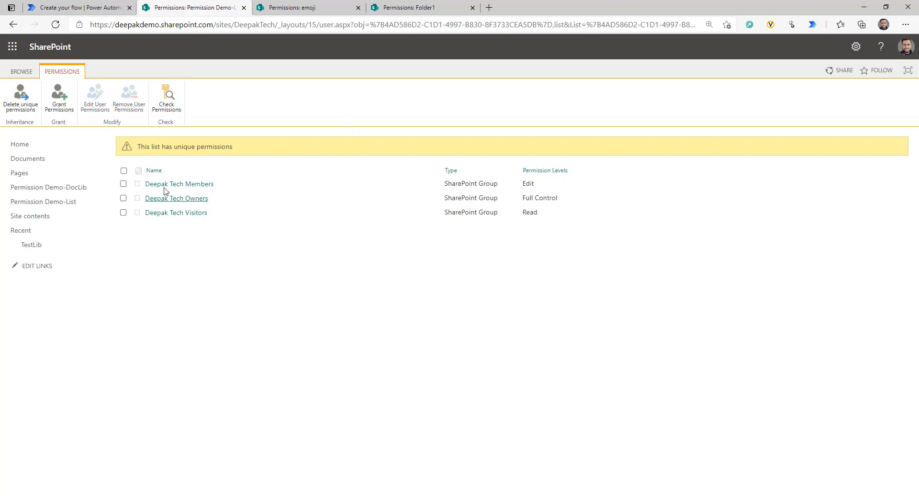
- Remove the Deepak Tech Owners and Visitors groups, leaving only Deepak Tech Members
{"action": "left_click", "coordinate": [123, 183]}
{"action": "left_click", "coordinate": [124, 198]}
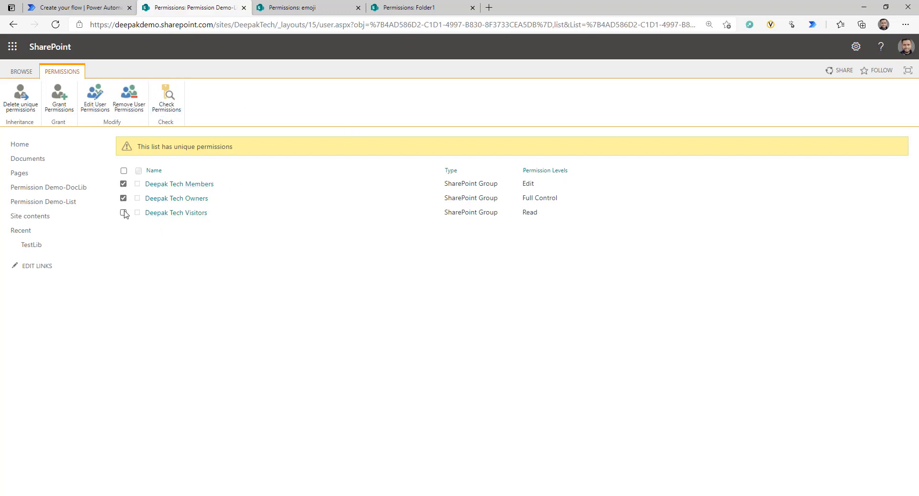
{"action": "left_click", "coordinate": [123, 212]}
{"action": "left_click", "coordinate": [124, 183]}
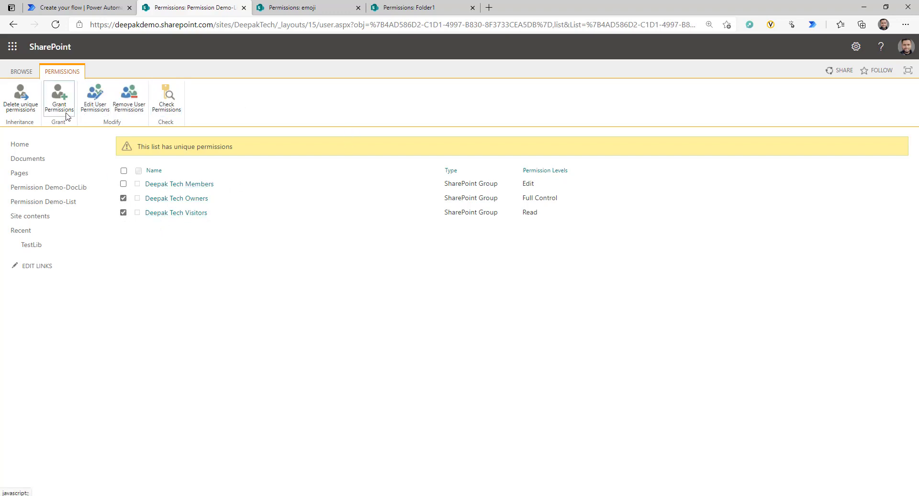
{"action": "left_click", "coordinate": [131, 107]}
{"action": "left_click", "coordinate": [505, 85]}
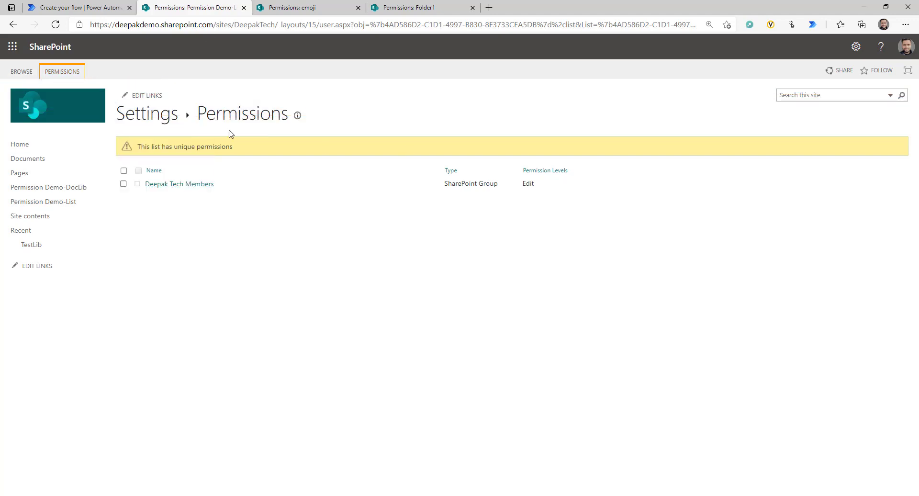
{"action": "left_click", "coordinate": [78, 8]}
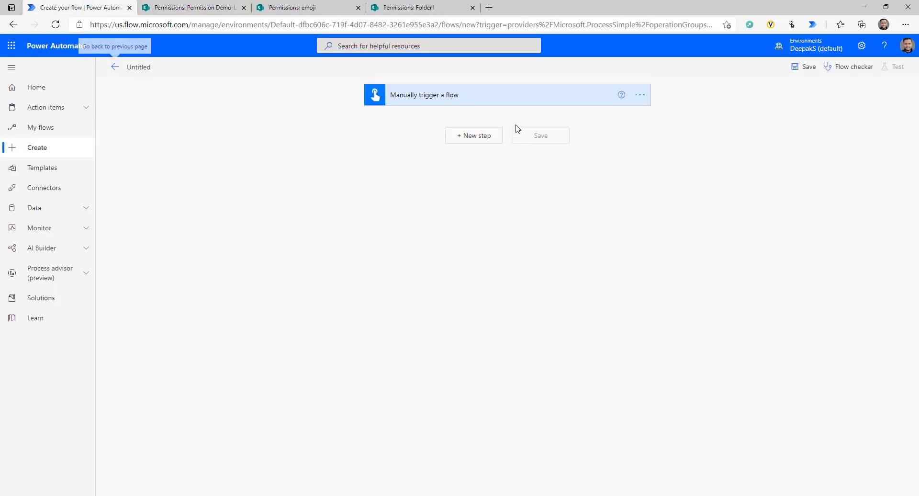
- Add a Send an HTTP request to SharePoint action targeting the Deepak Tech site with method POST
{"action": "left_click", "coordinate": [476, 136]}
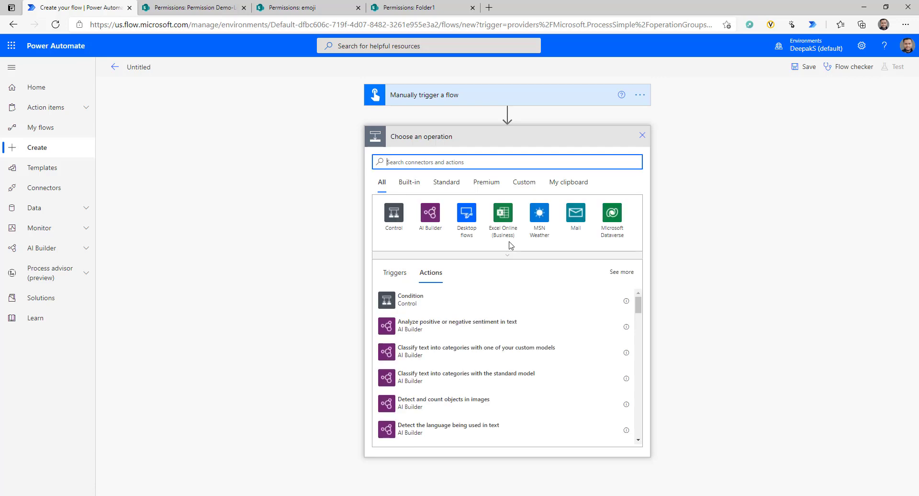
{"action": "type", "text": "send h"}
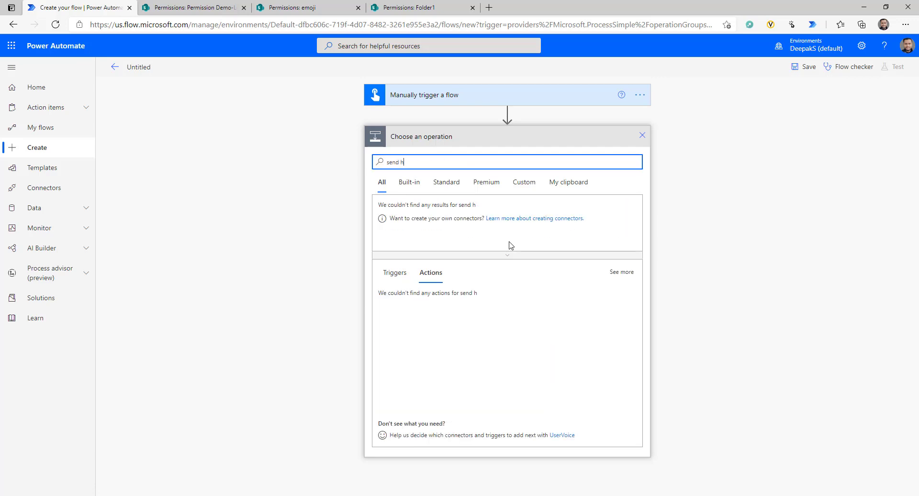
{"action": "type", "text": "ttp"}
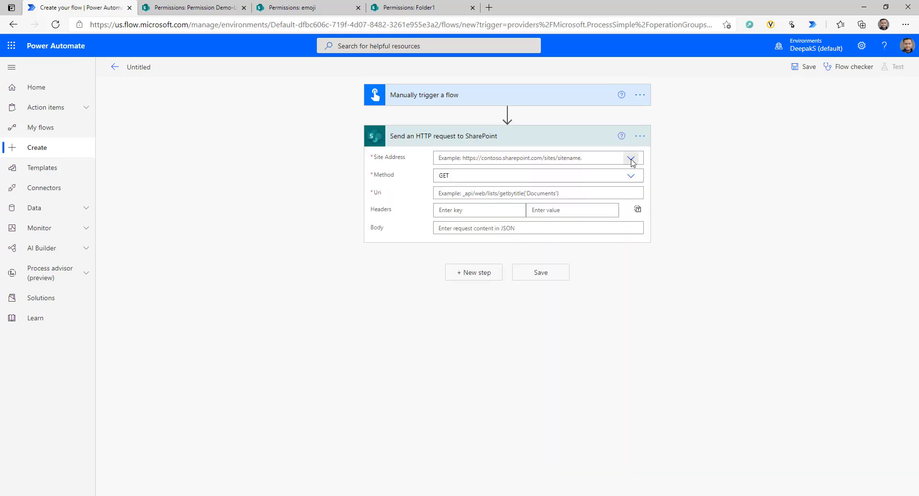
{"action": "left_click", "coordinate": [631, 159]}
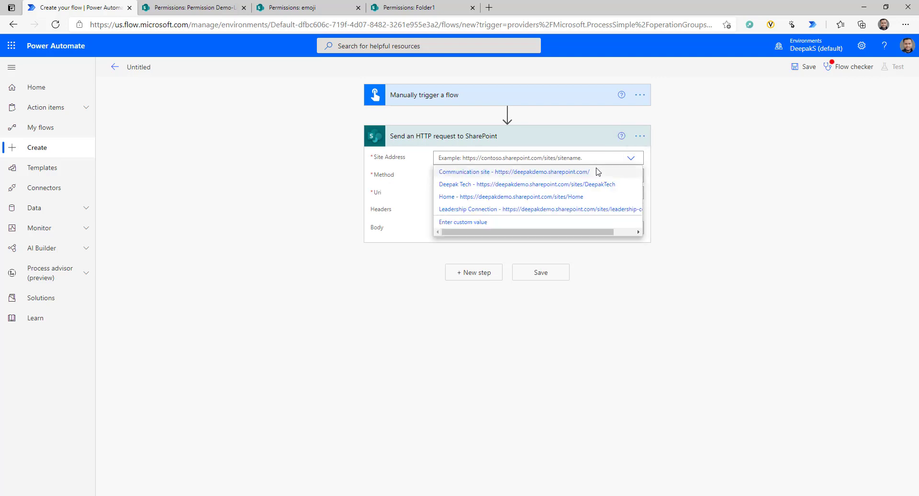
{"action": "left_click", "coordinate": [574, 184]}
{"action": "left_click", "coordinate": [631, 176]}
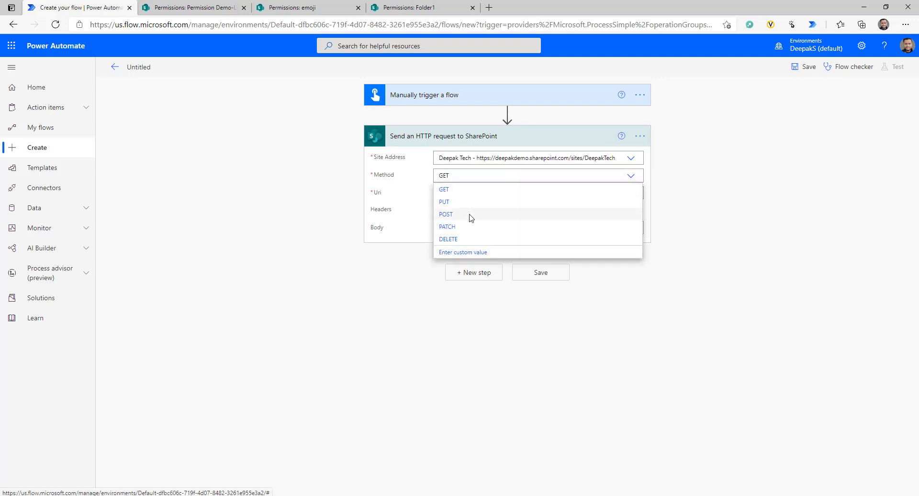
{"action": "left_click", "coordinate": [471, 218]}
- Paste the ResetRoleInheritance Uri for Permission Demo-List, set up the X-RequestDigest header, and save
{"action": "left_click", "coordinate": [602, 194]}
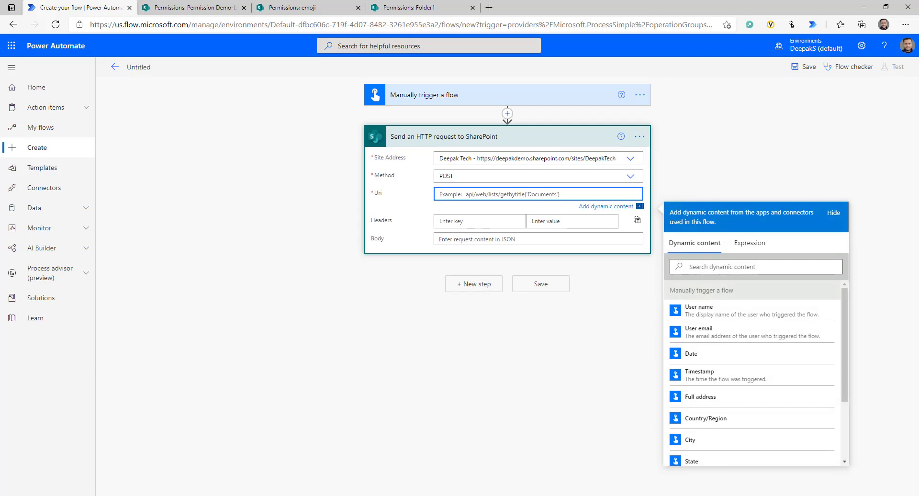
{"action": "type", "text": "_api/Web/lists/getByTitle('Permission Demo-List')/ResetRoleInheritance()"}
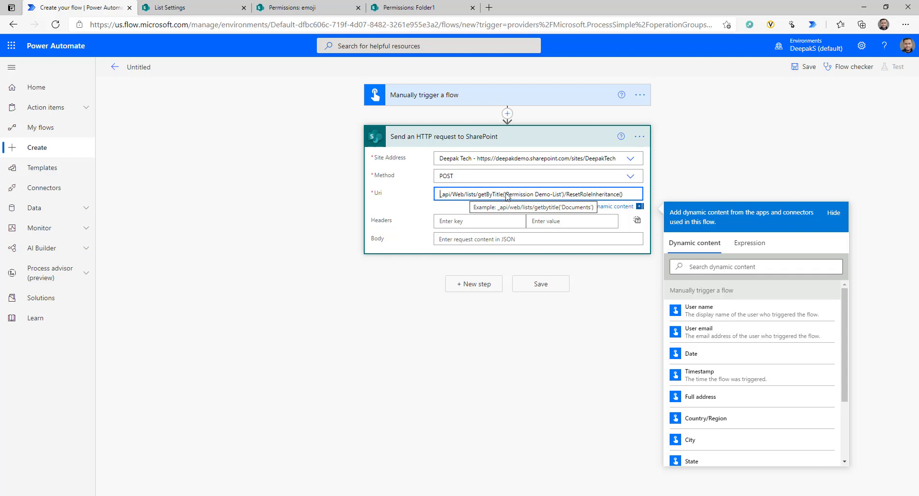
{"action": "left_click_drag", "start_coordinate": [507, 194], "coordinate": [563, 198]}
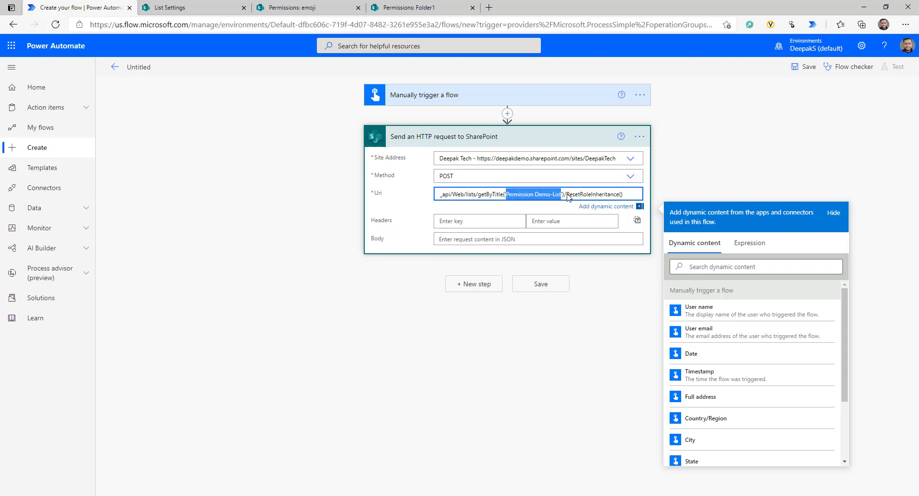
{"action": "left_click_drag", "start_coordinate": [566, 195], "coordinate": [439, 195]}
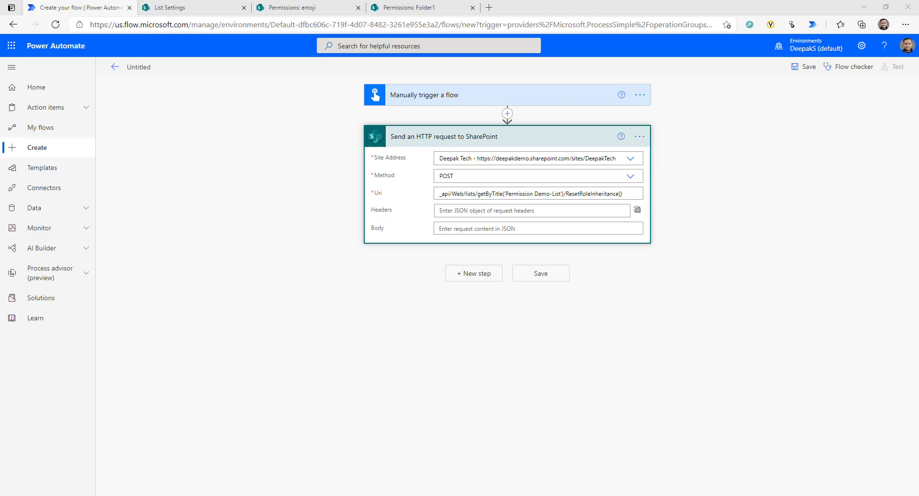
{"action": "left_click", "coordinate": [636, 210]}
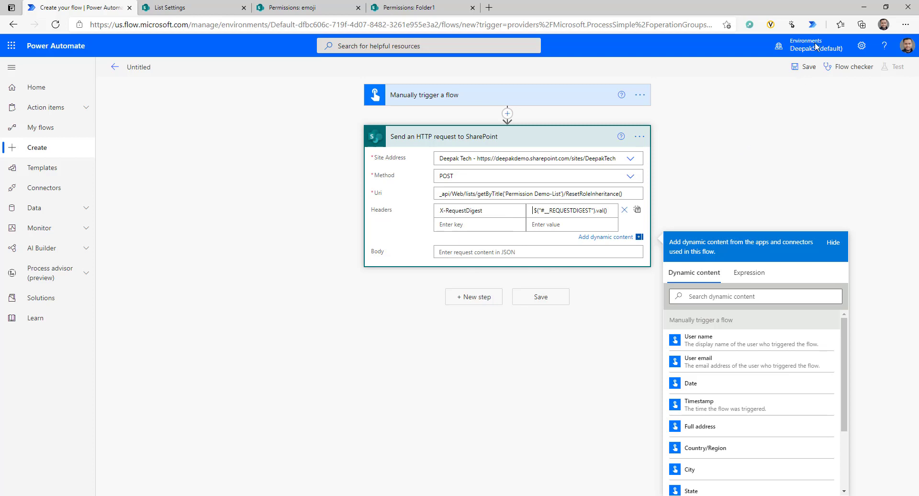
{"action": "left_click", "coordinate": [807, 67]}
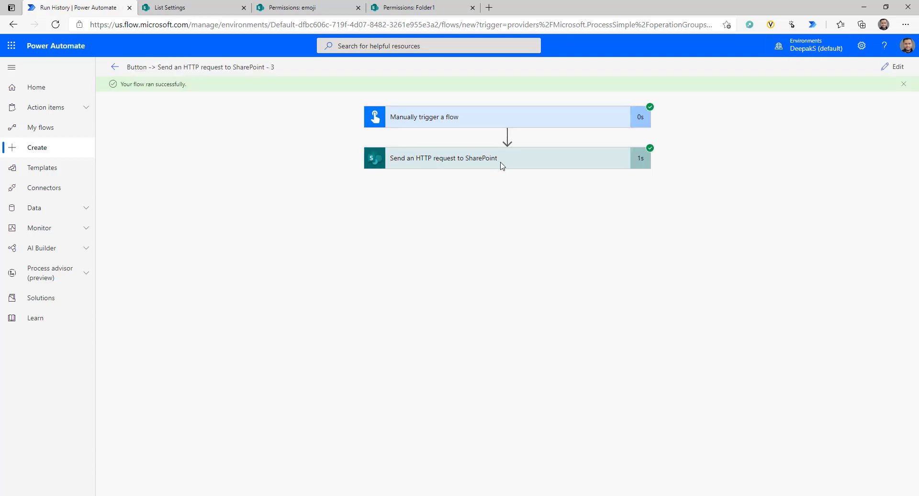
{"action": "left_click", "coordinate": [404, 7]}
{"action": "left_click", "coordinate": [324, 4]}
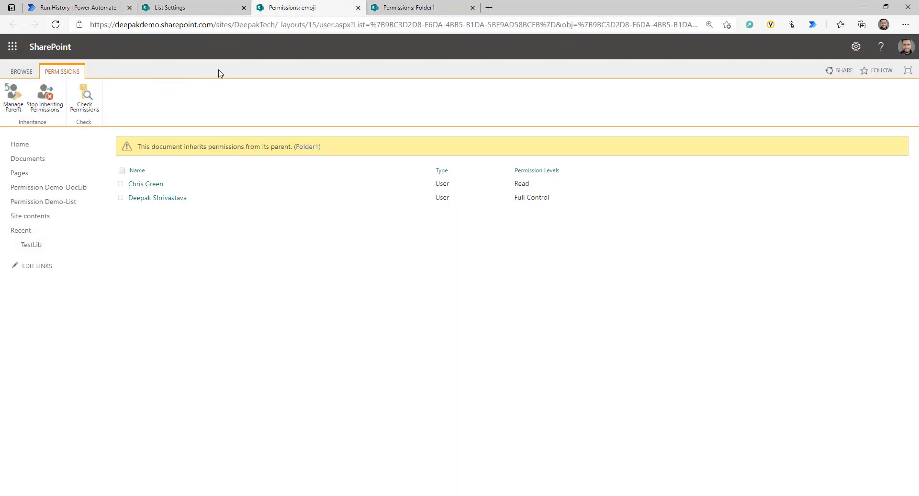
{"action": "key", "text": "ctrl+shift+Tab"}
{"action": "left_click", "coordinate": [425, 241]}
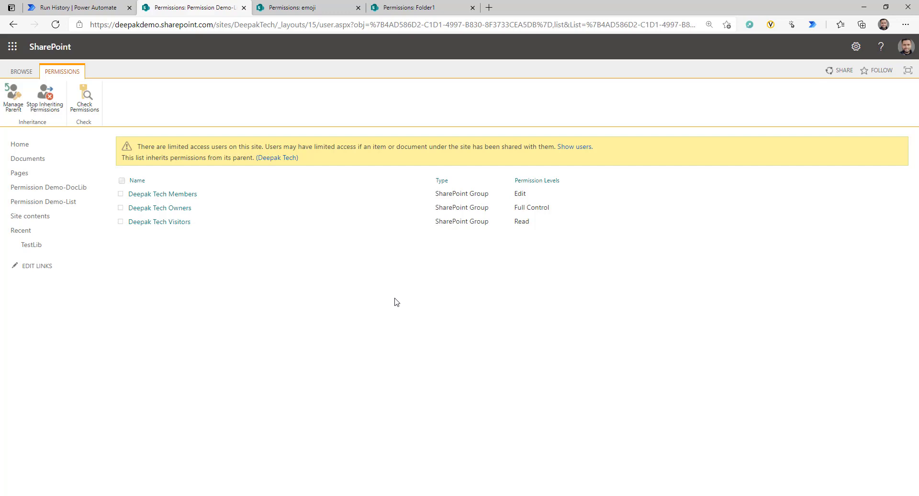
{"action": "left_click", "coordinate": [96, 4]}
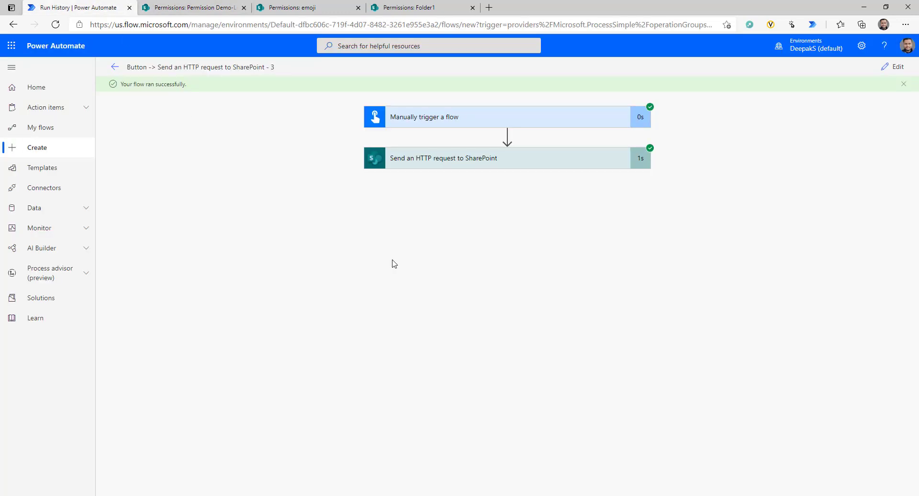